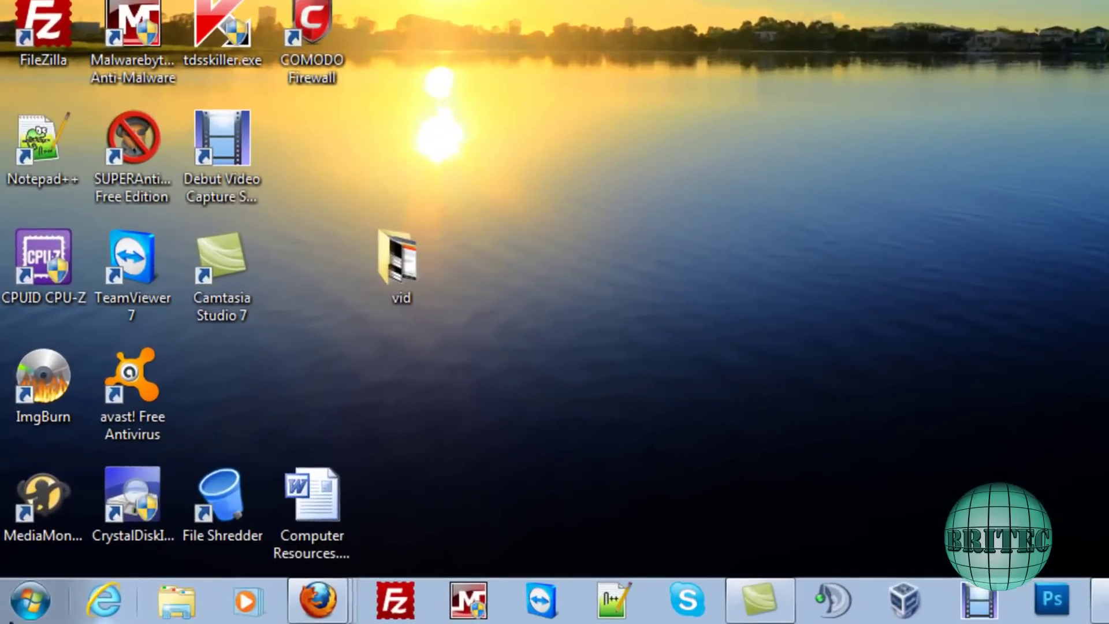
# Open the Control Panel and list all its items as small icons.
pyautogui.click(17, 612)
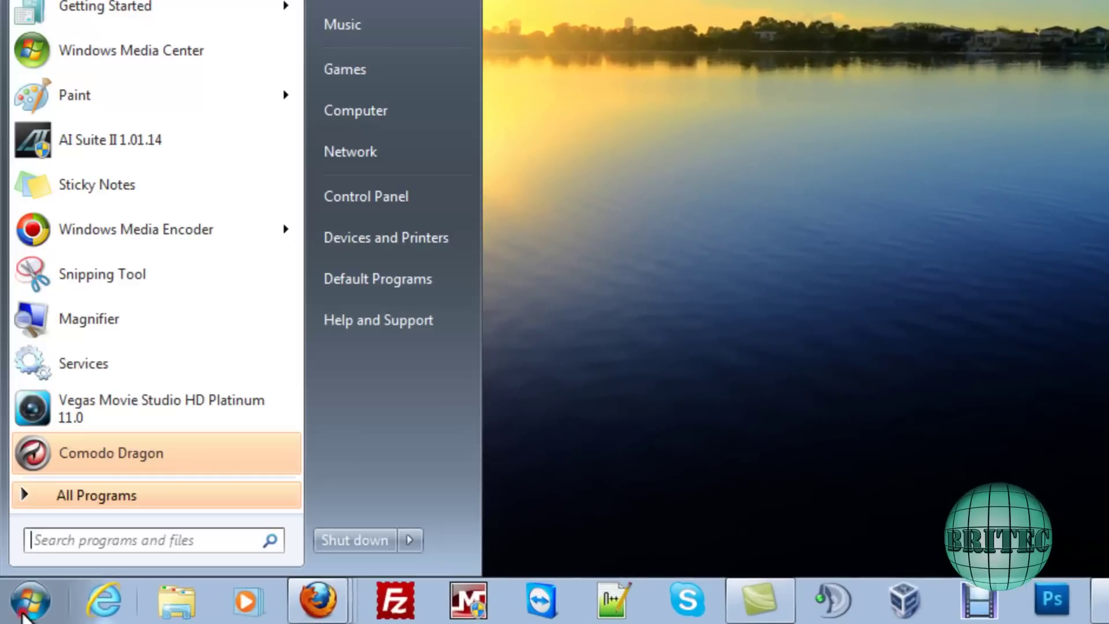
pyautogui.click(414, 194)
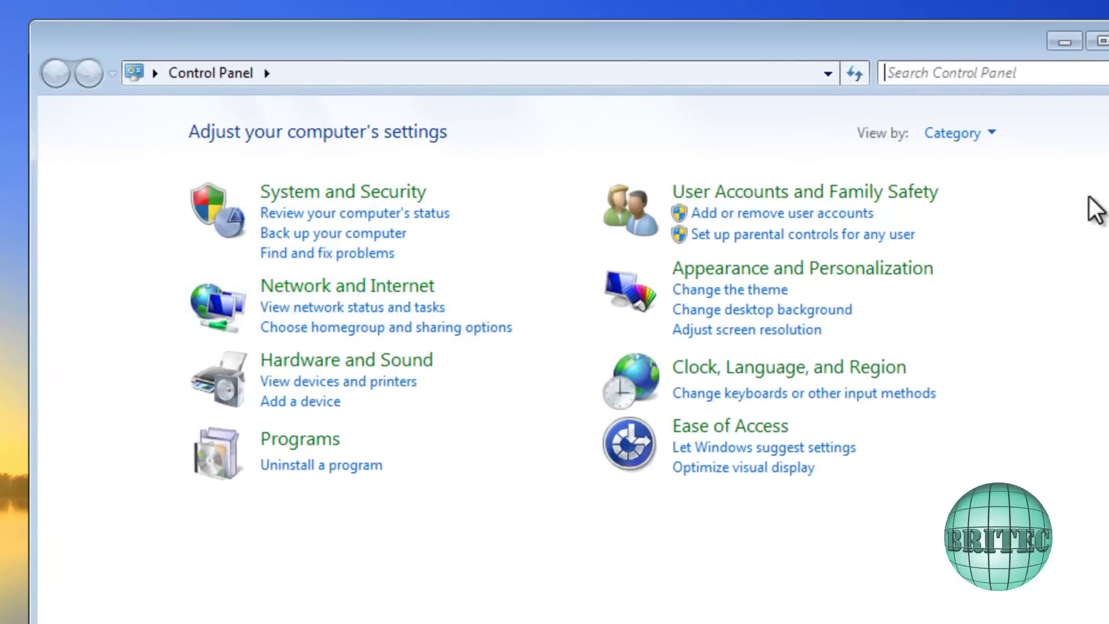
pyautogui.click(992, 135)
pyautogui.click(964, 222)
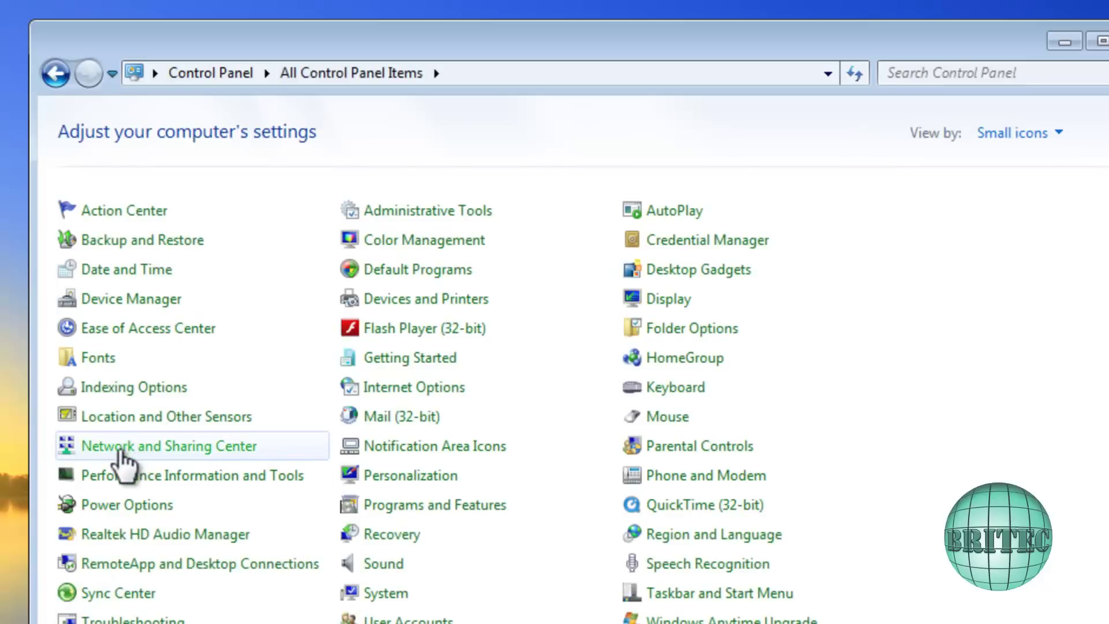
# Return to Category view and open the Network and Sharing Center under Network and Internet.
pyautogui.click(1070, 134)
pyautogui.click(1037, 164)
pyautogui.click(311, 288)
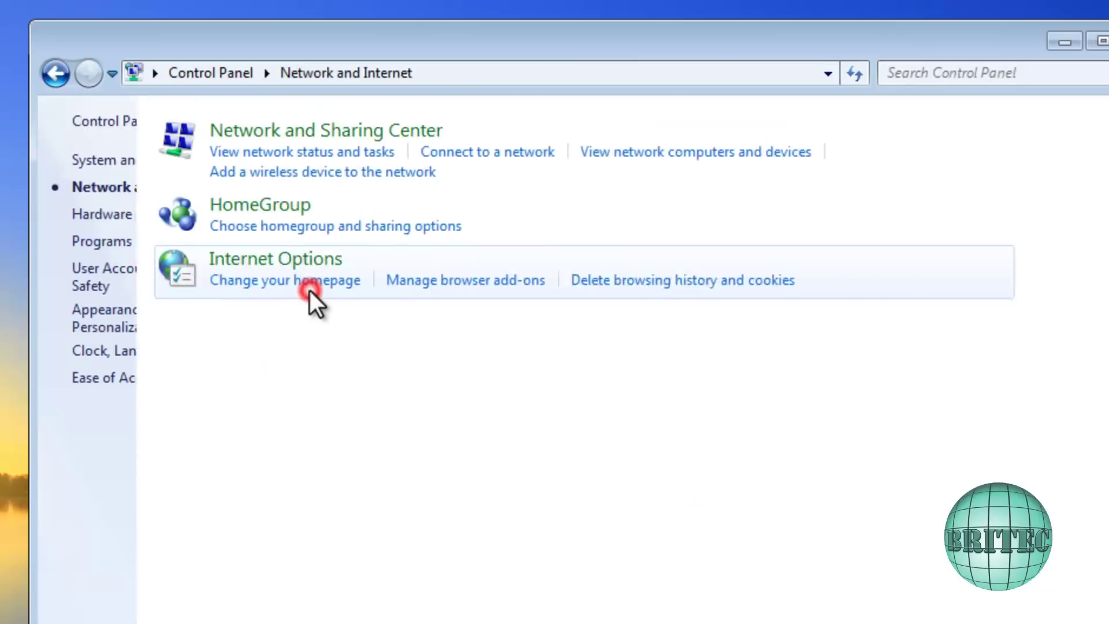
pyautogui.click(463, 136)
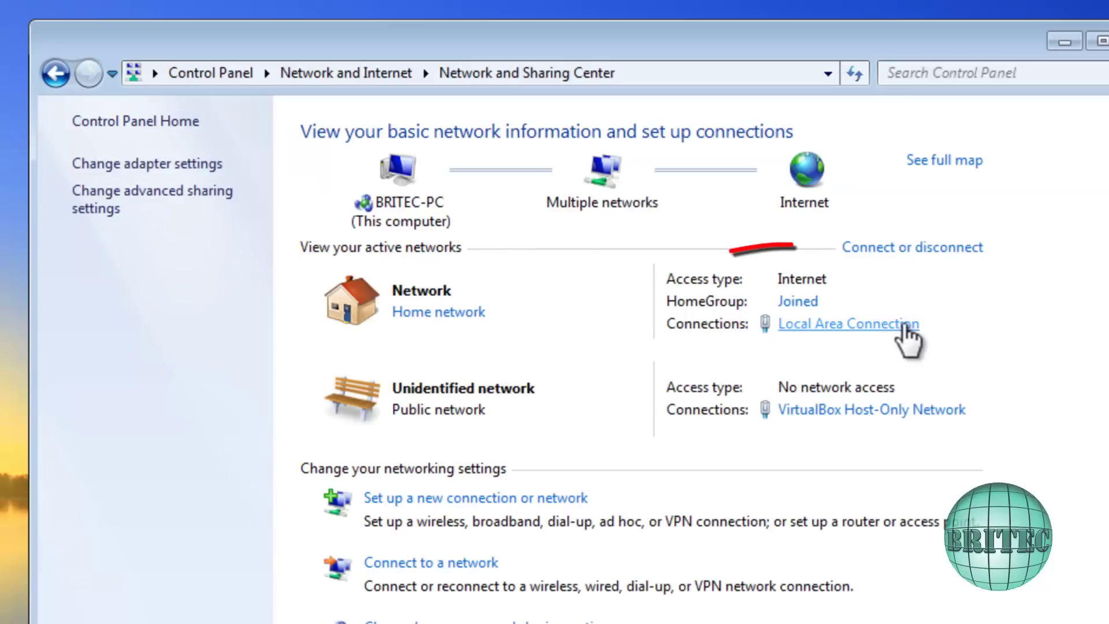
pyautogui.click(859, 327)
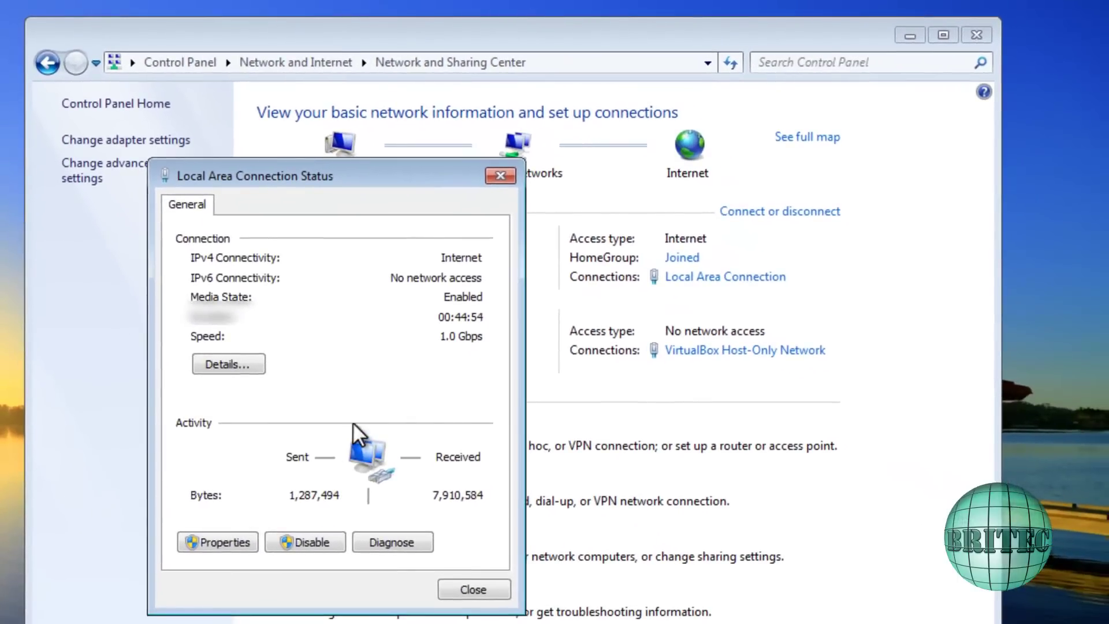
pyautogui.click(226, 365)
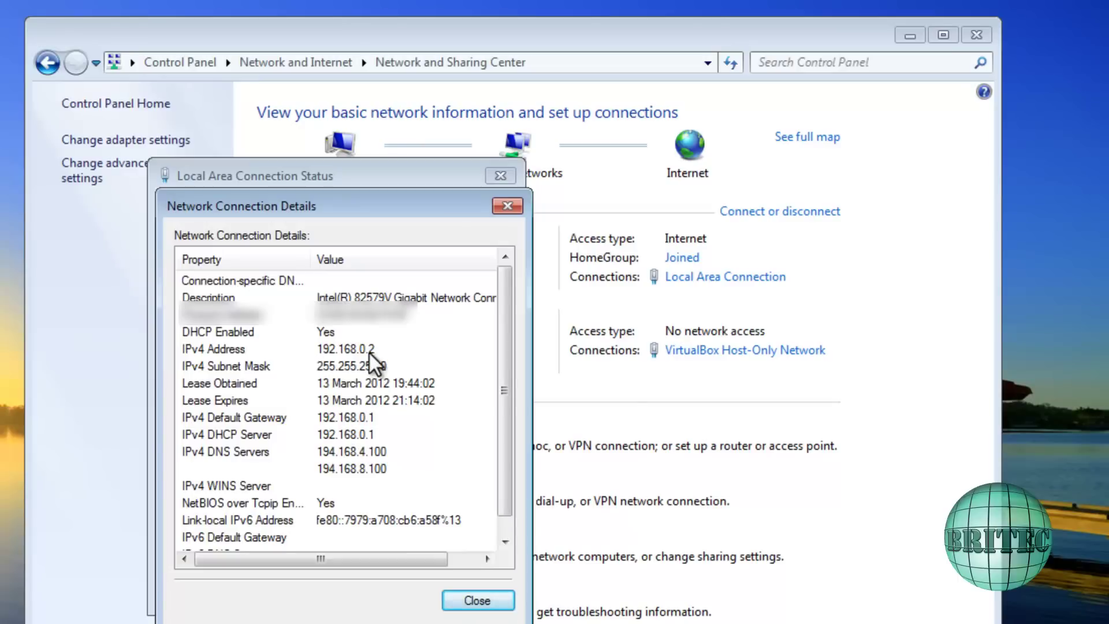
pyautogui.click(491, 601)
pyautogui.click(489, 588)
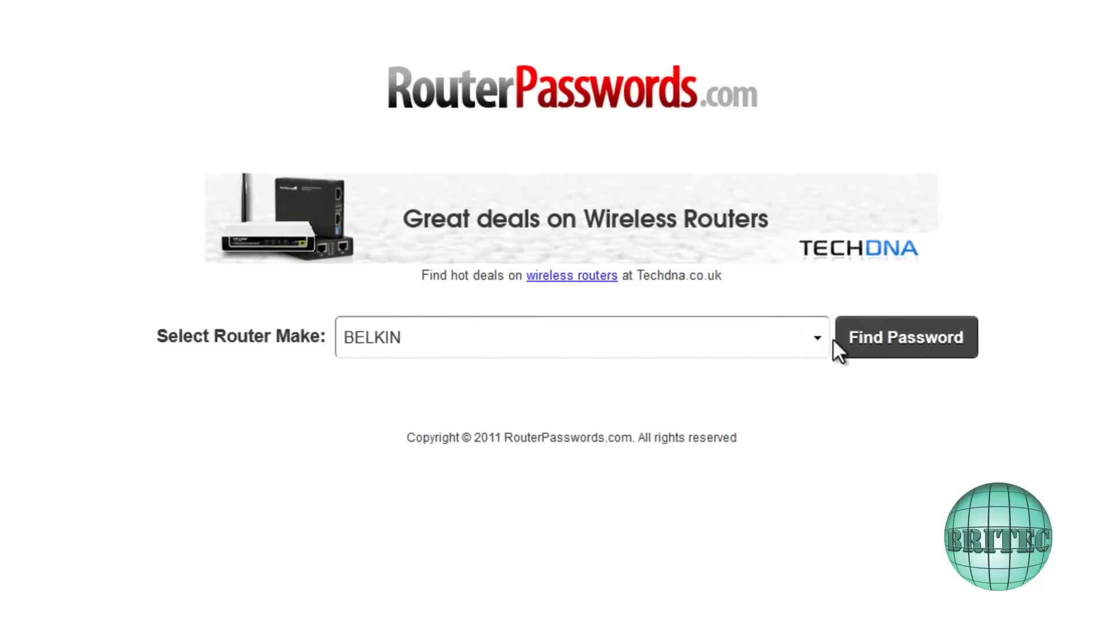
# Pick D-LINK as the router make and look up its default logins.
pyautogui.click(817, 339)
pyautogui.scroll(-4, 632, 607)
pyautogui.scroll(-13, 578, 485)
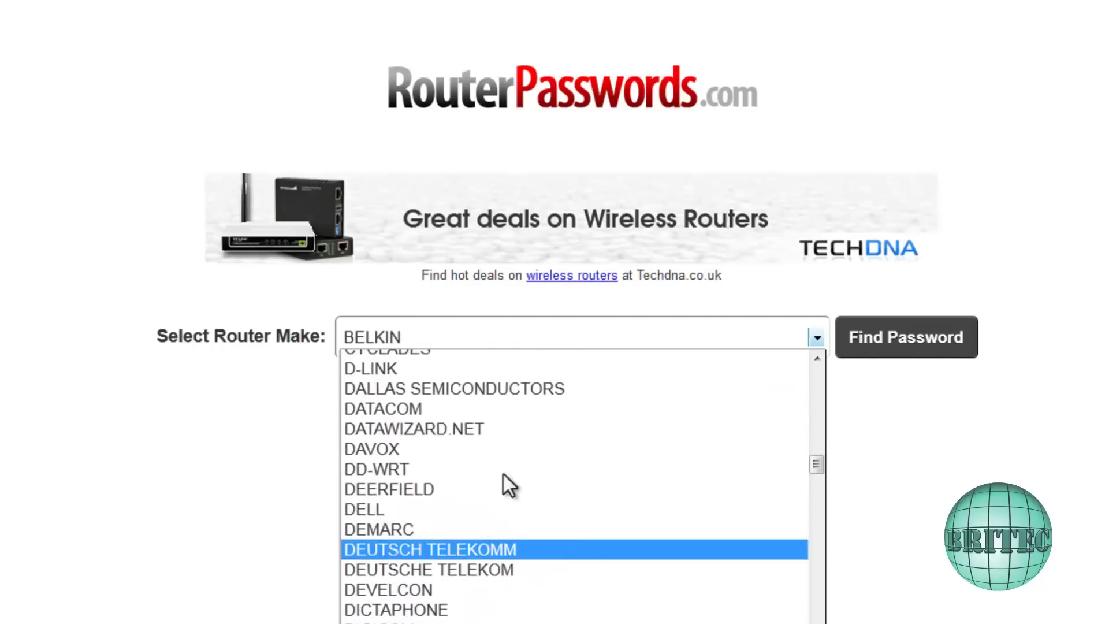
pyautogui.click(425, 368)
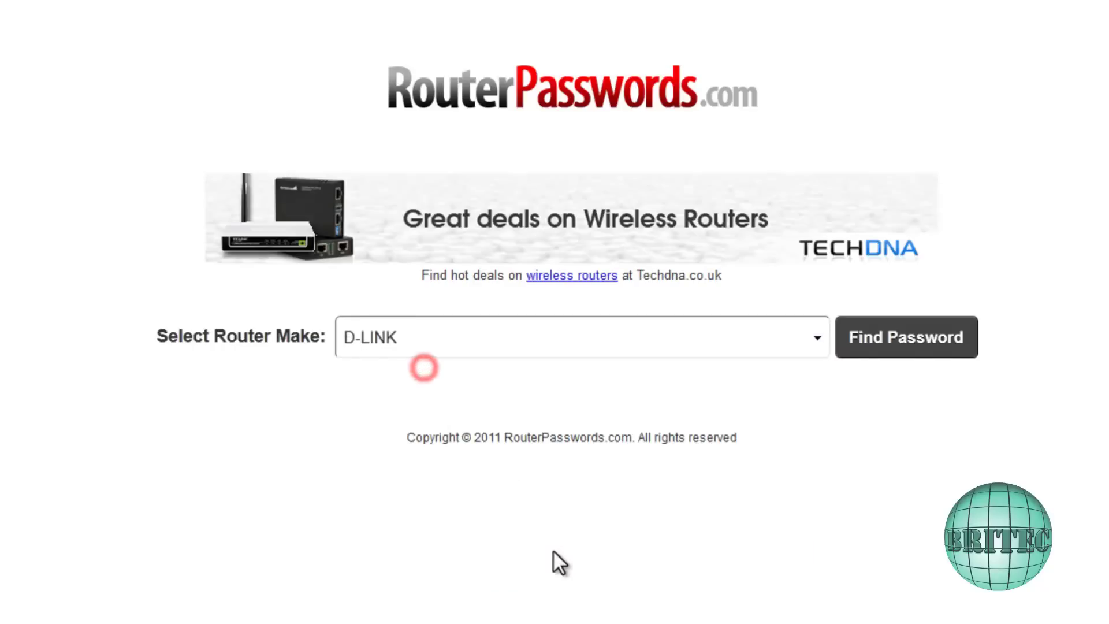
pyautogui.click(879, 337)
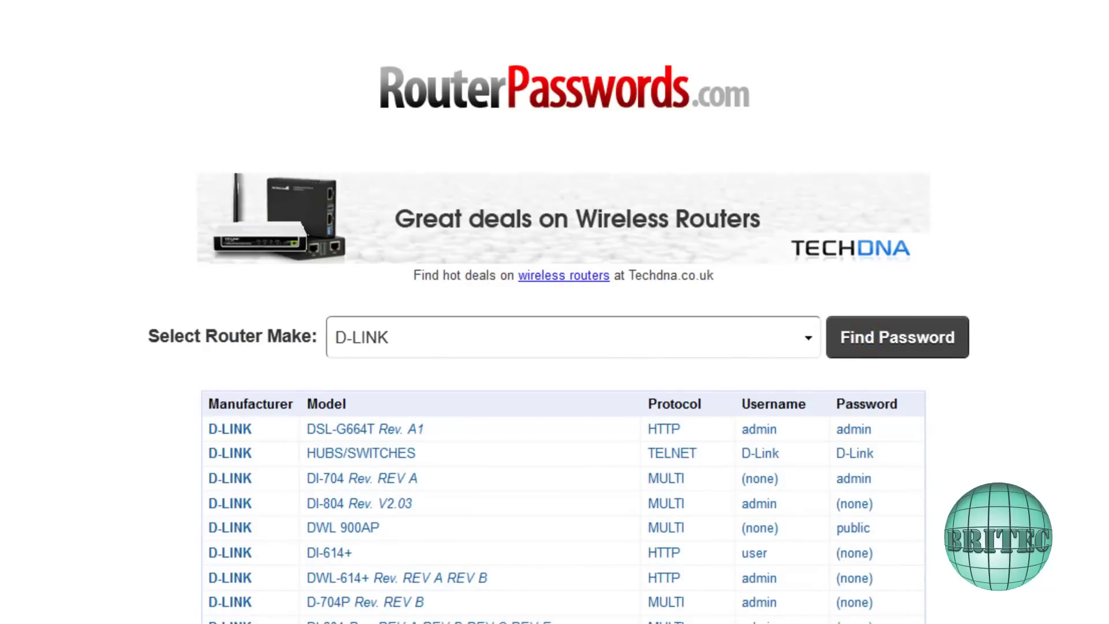
# Scroll through the D-LINK default login table and back to the top.
pyautogui.scroll(-10, 555, 312)
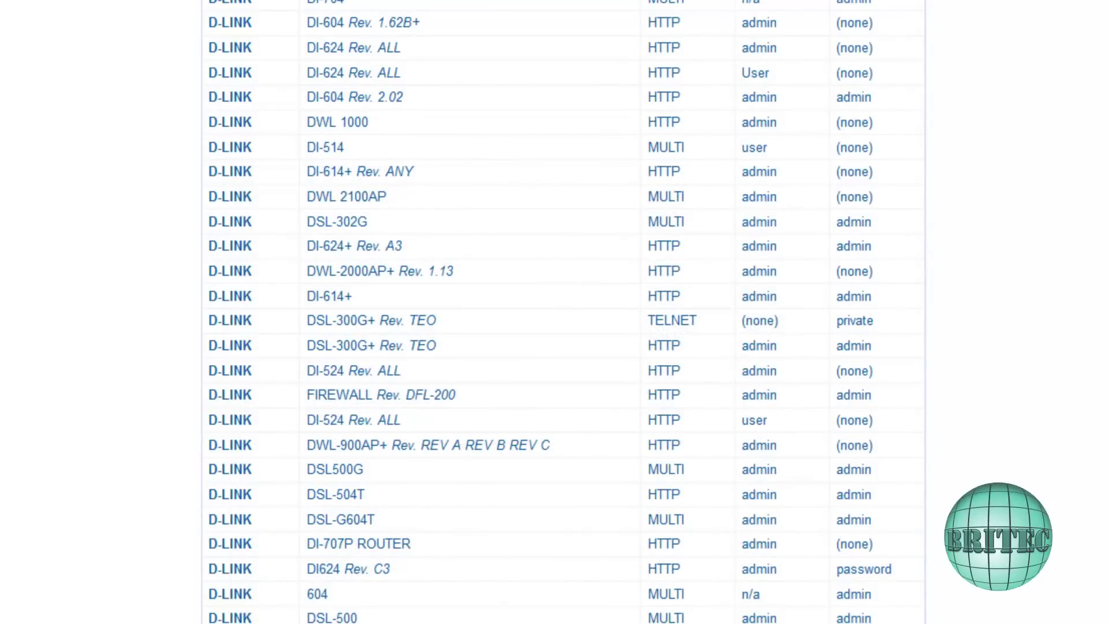
pyautogui.scroll(12, 554, 312)
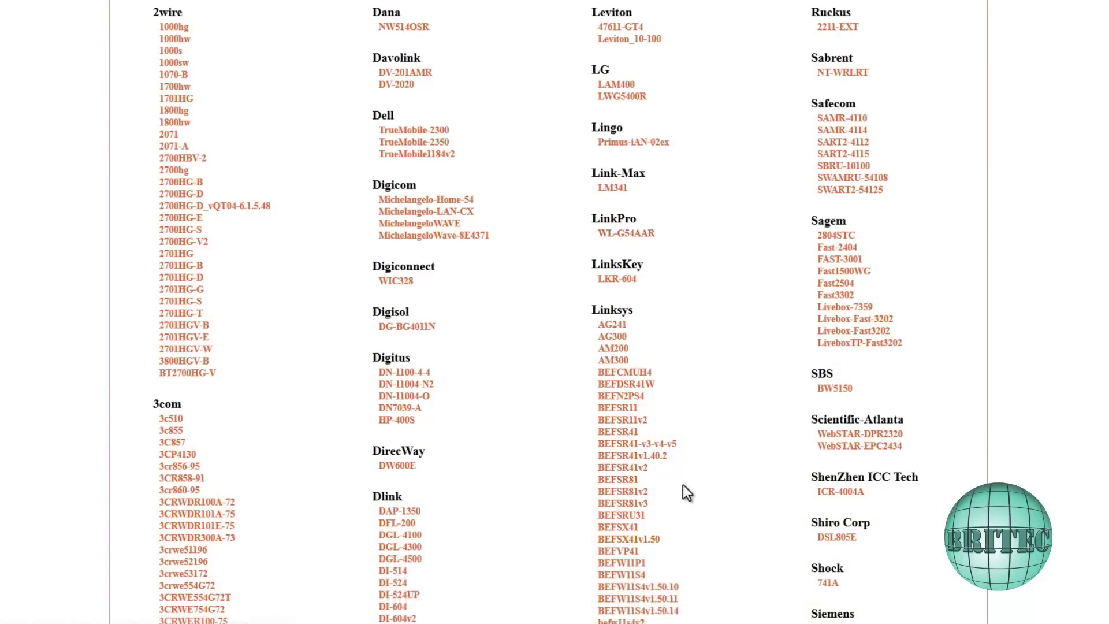
# Choose the Linksys BEFSX41v1.50, skip the advertisement, and pick the Minecraft Server guide.
pyautogui.scroll(-2, 624, 549)
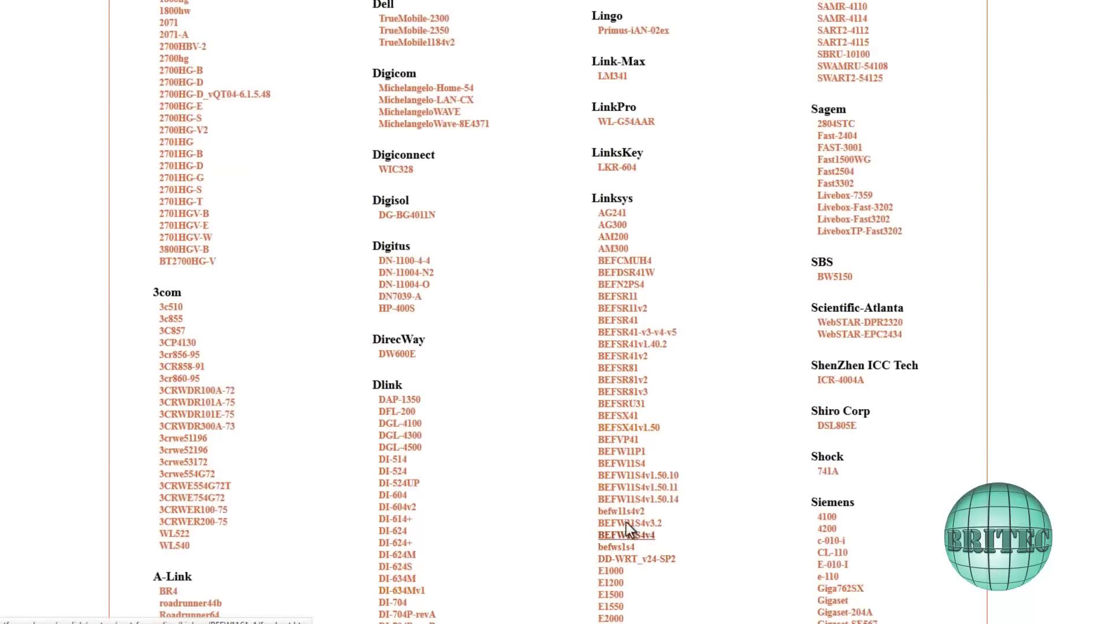
pyautogui.click(616, 441)
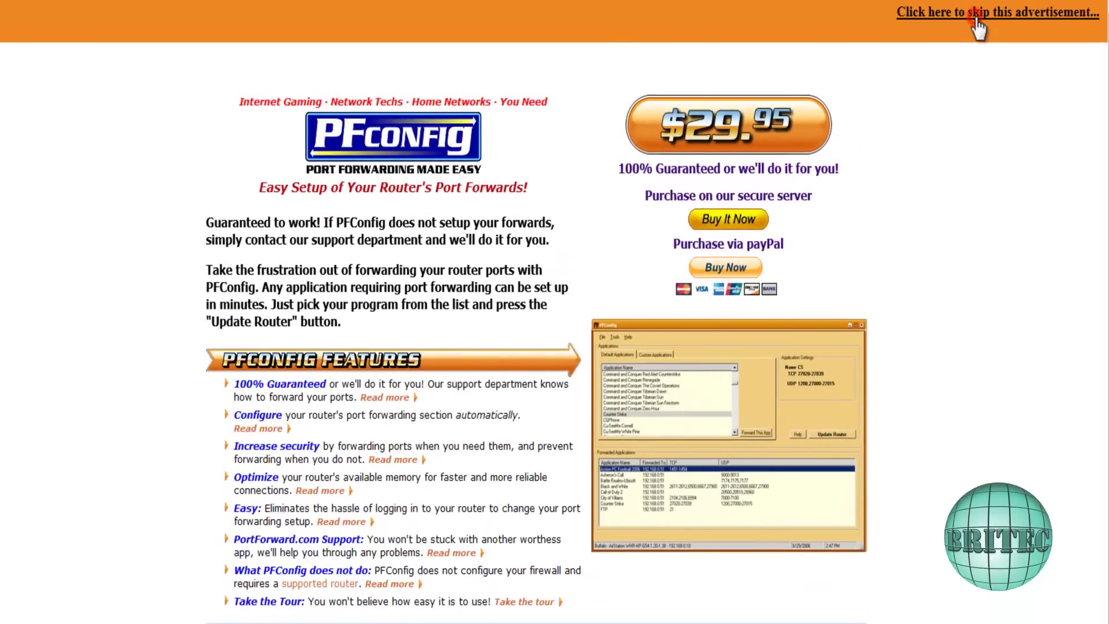
pyautogui.click(978, 23)
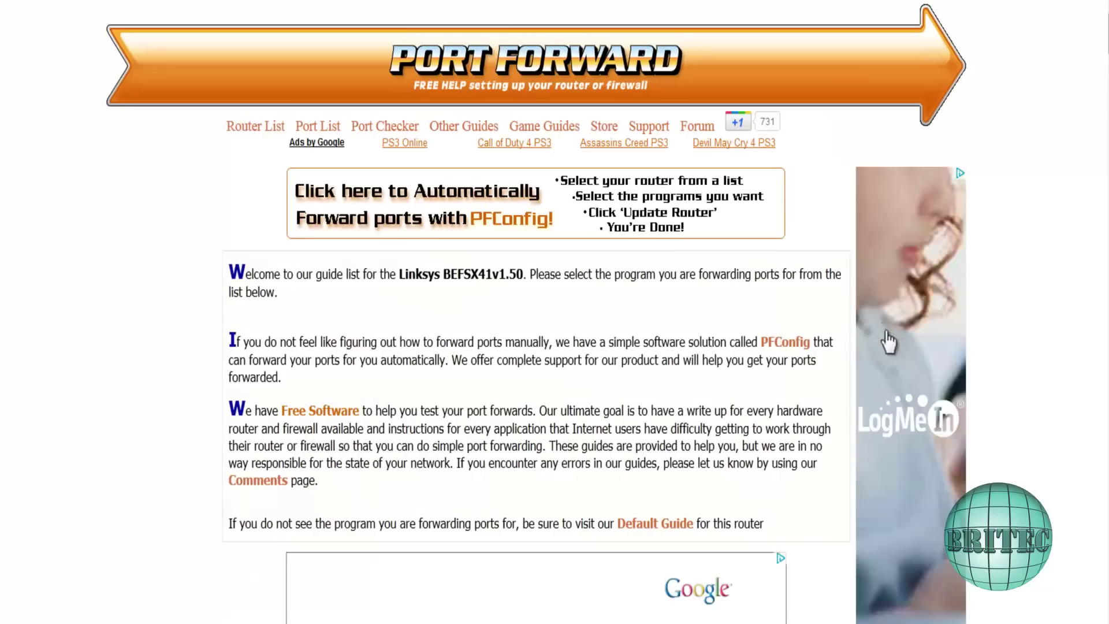
pyautogui.scroll(-5, 555, 329)
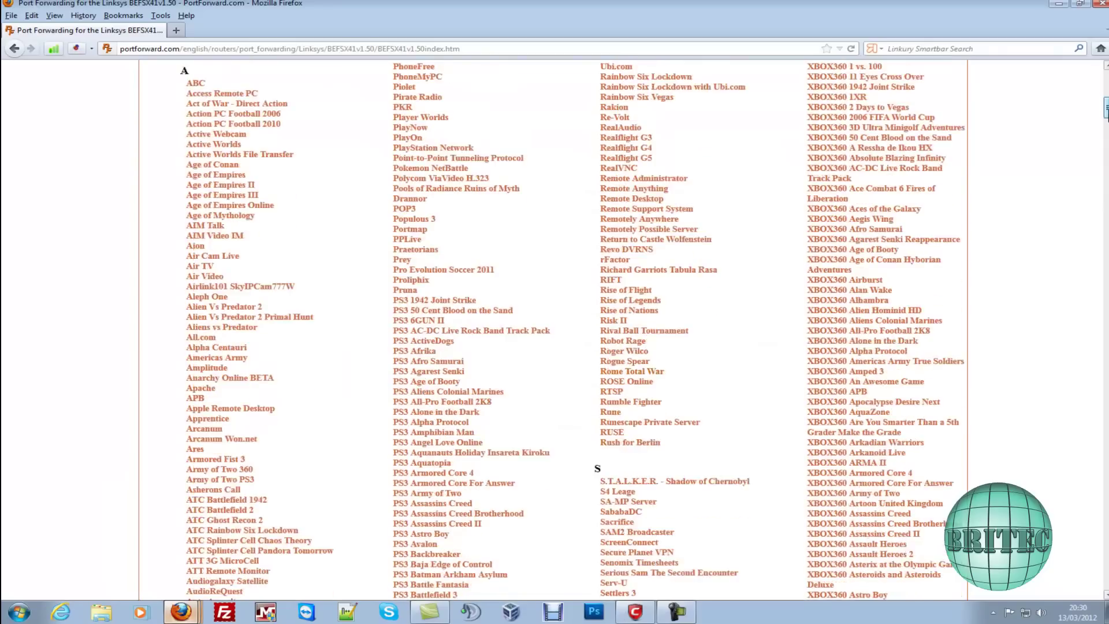
pyautogui.scroll(-20, 555, 330)
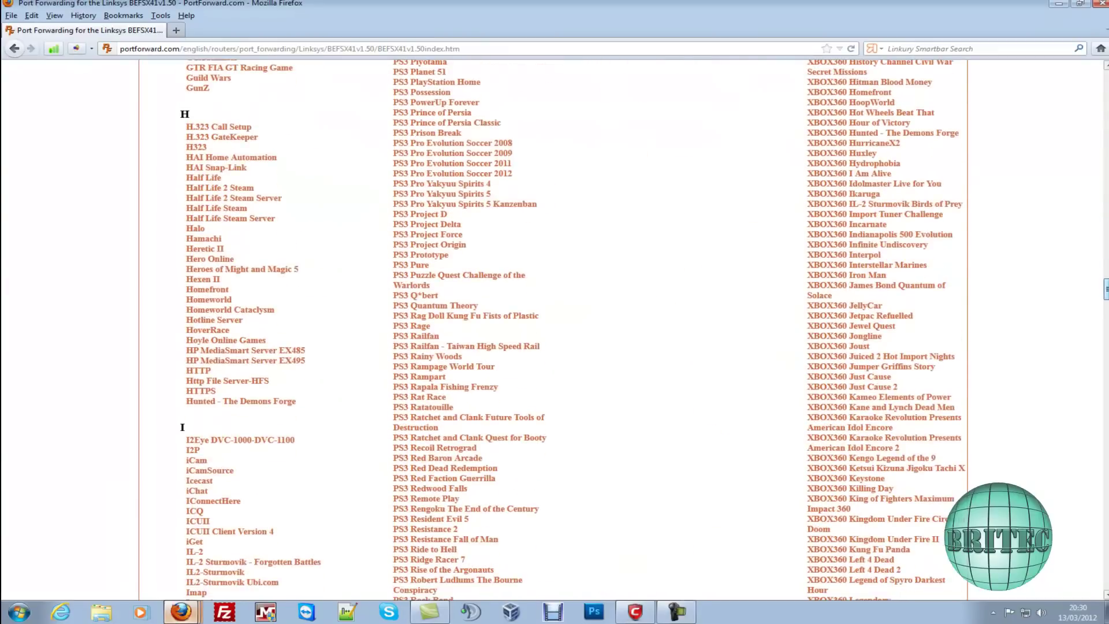
pyautogui.scroll(-10, 555, 329)
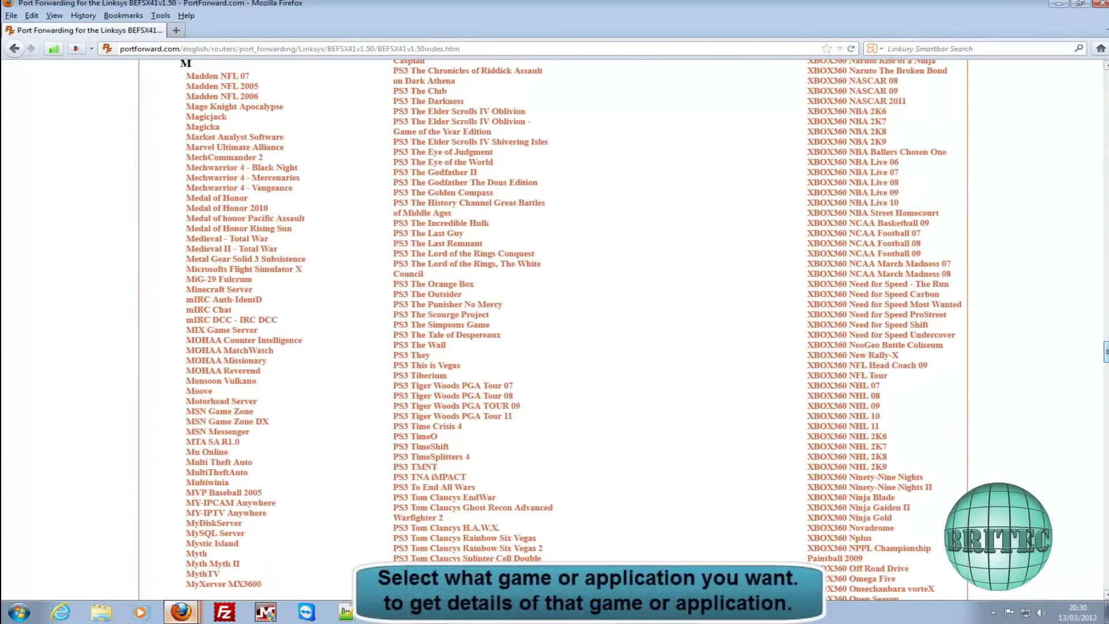
pyautogui.click(237, 296)
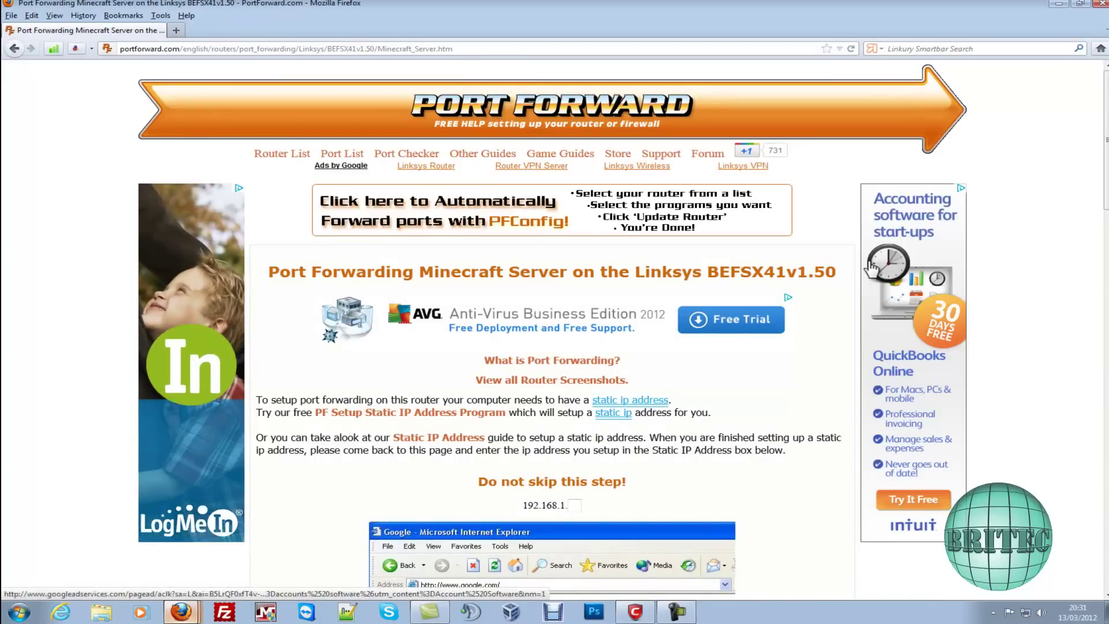
pyautogui.scroll(-5, 865, 315)
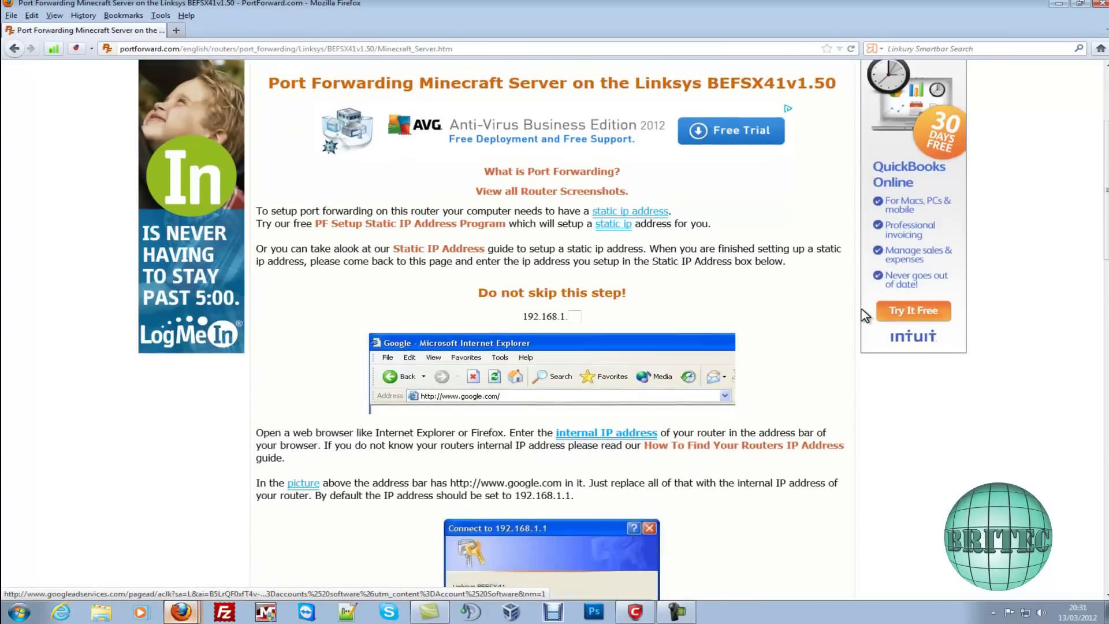
pyautogui.scroll(-2, 855, 321)
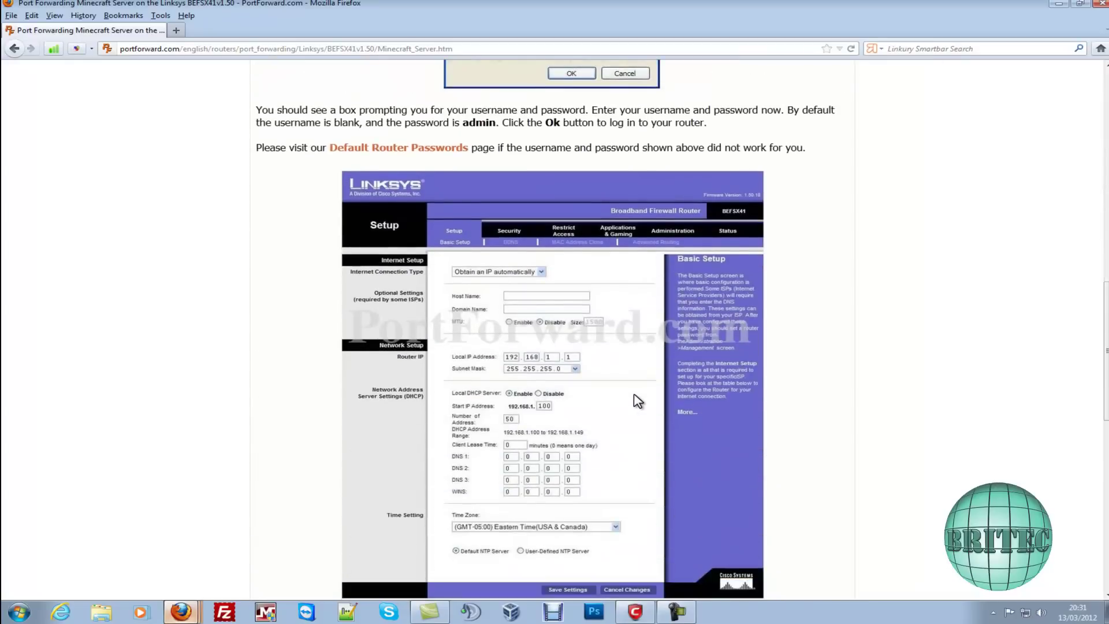
pyautogui.scroll(3, 706, 214)
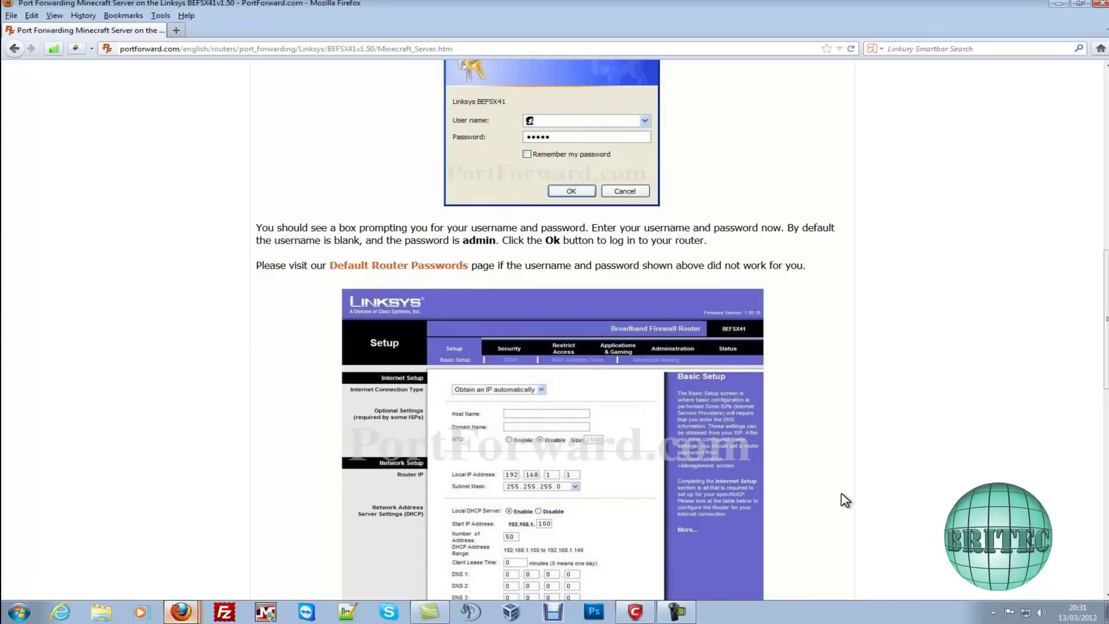
pyautogui.scroll(-3, 834, 500)
pyautogui.scroll(-7, 835, 500)
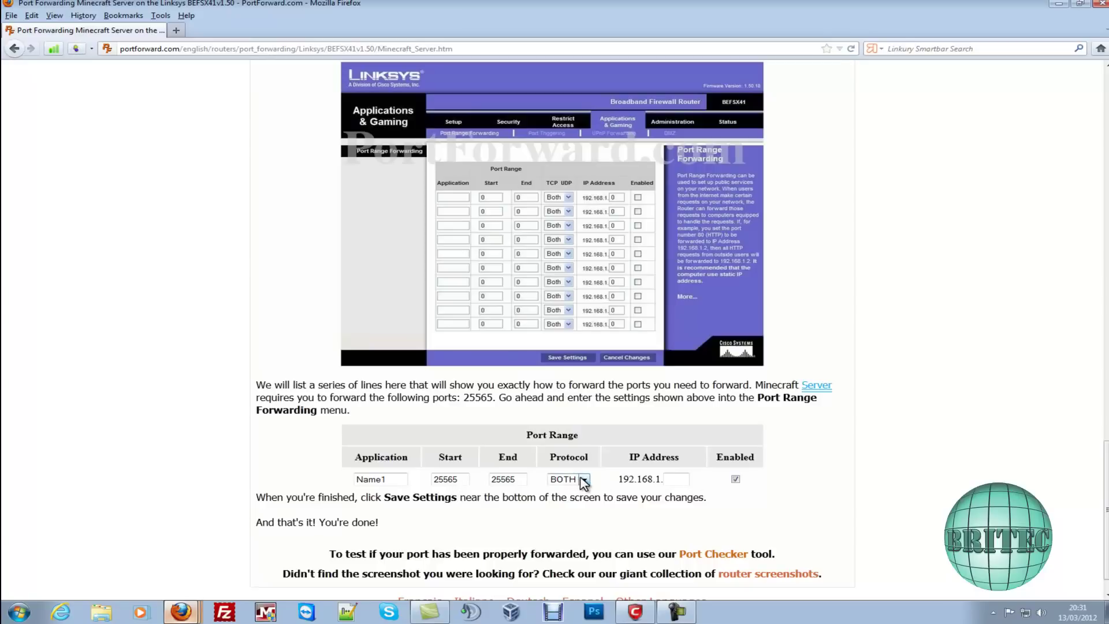
# Load the router page at 192.168.0.1 in Firefox.
pyautogui.click(1058, 7)
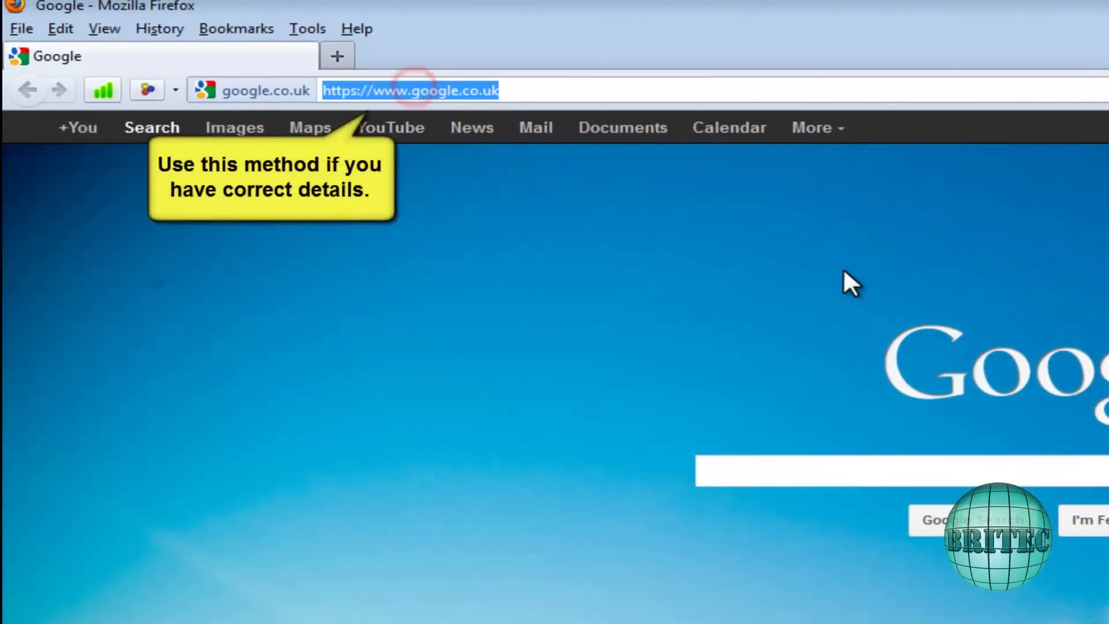
pyautogui.write('192')
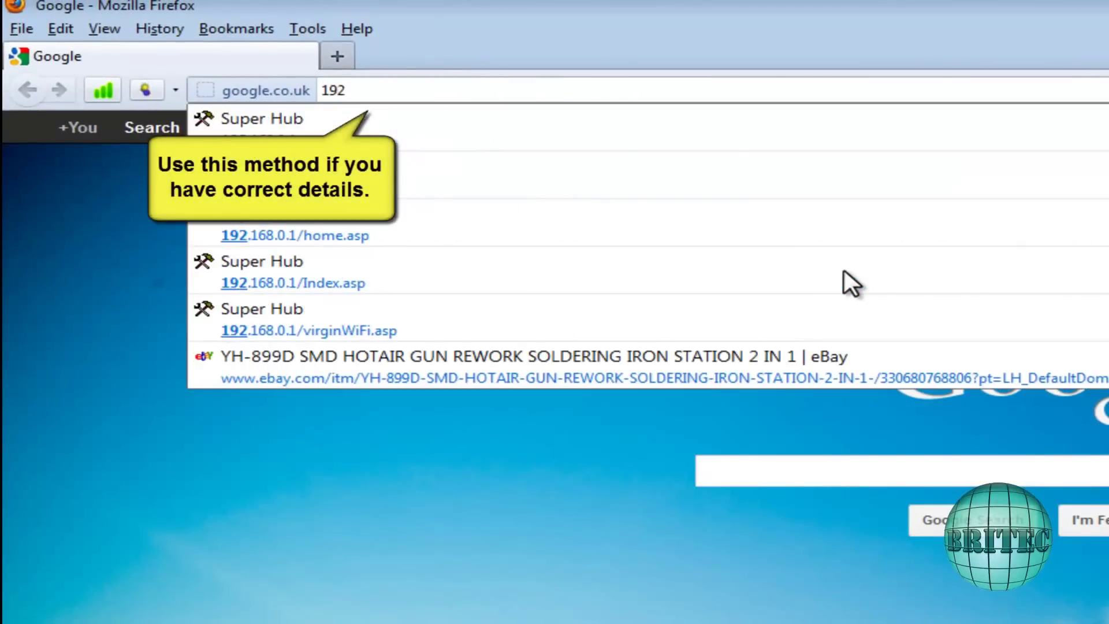
pyautogui.write('.168.')
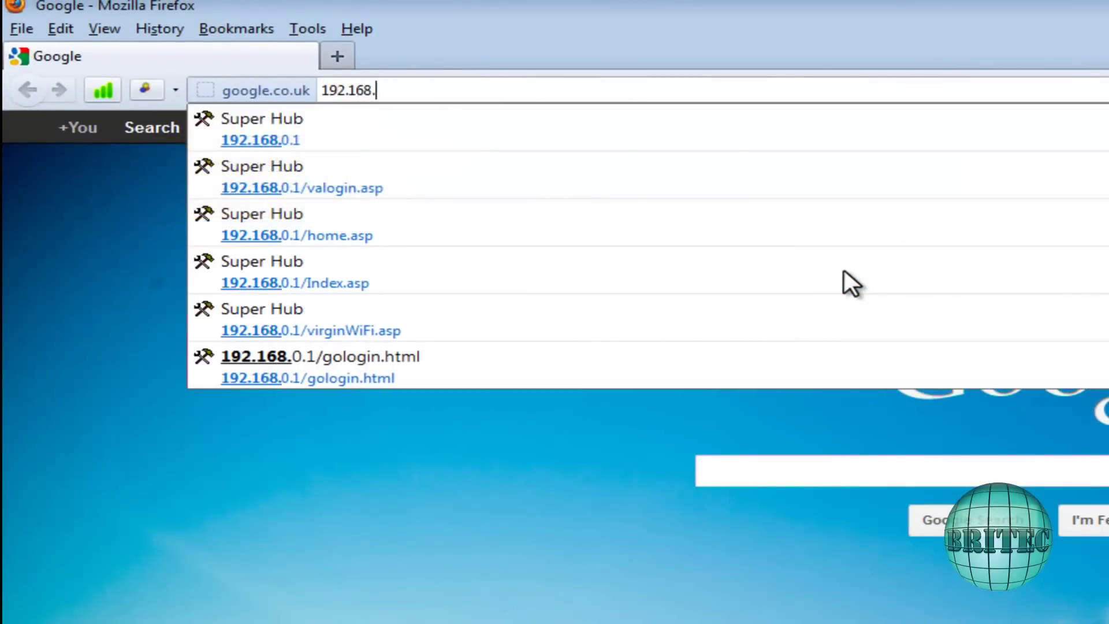
pyautogui.write('0.1')
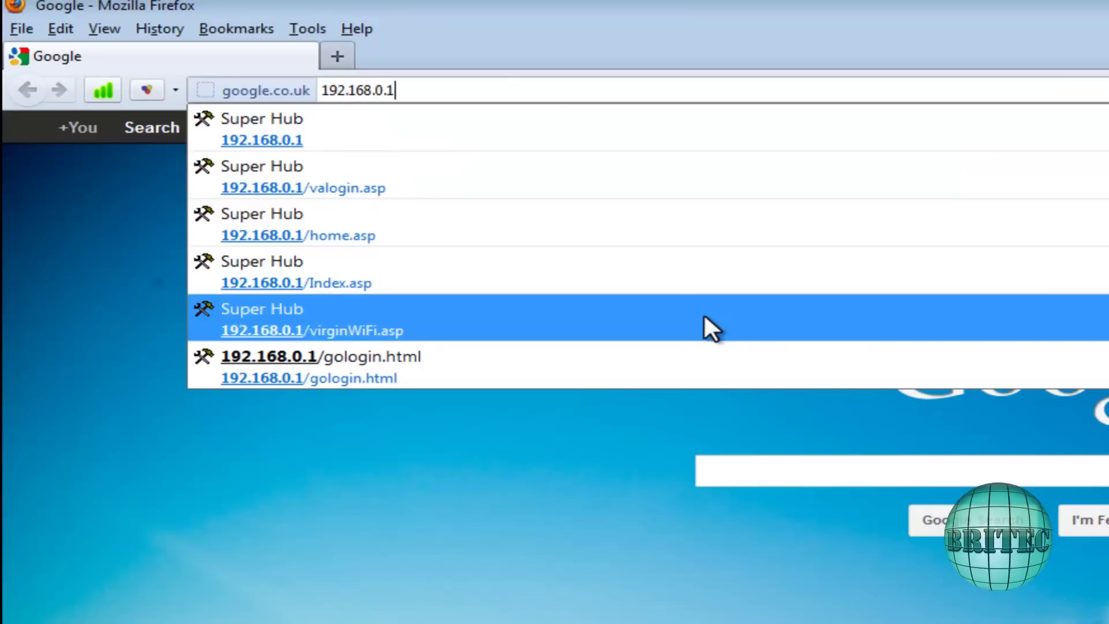
pyautogui.click(429, 96)
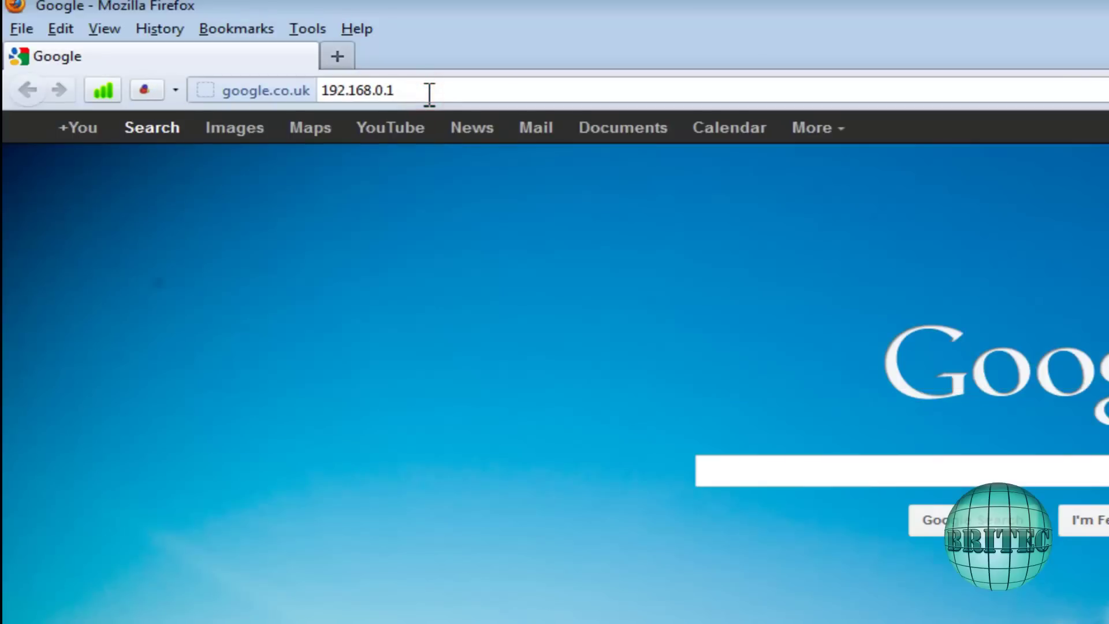
pyautogui.press('Return')
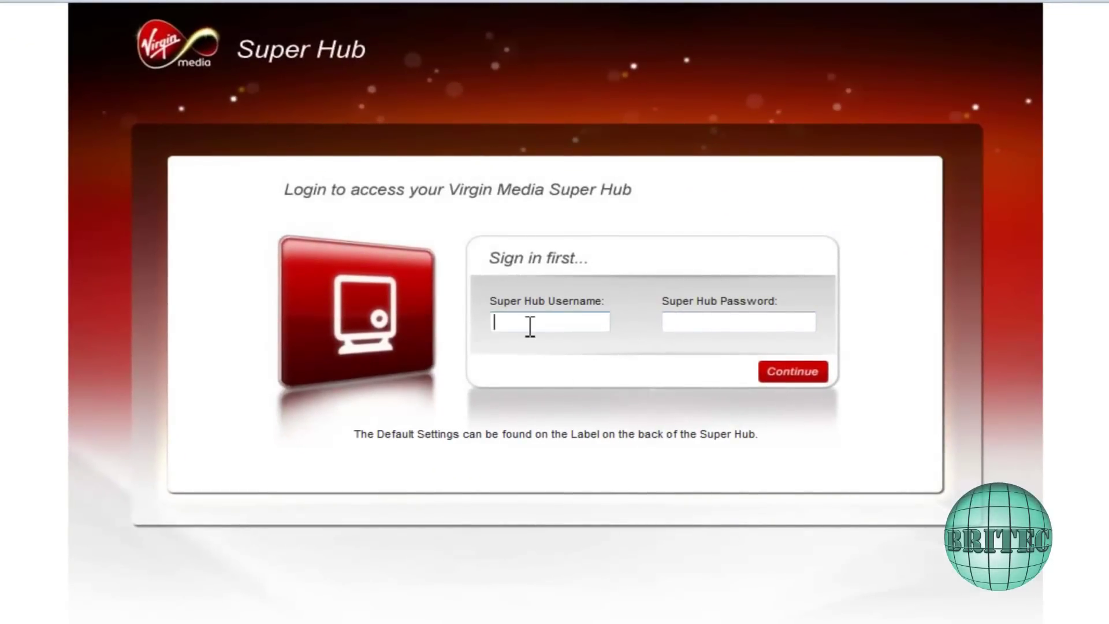
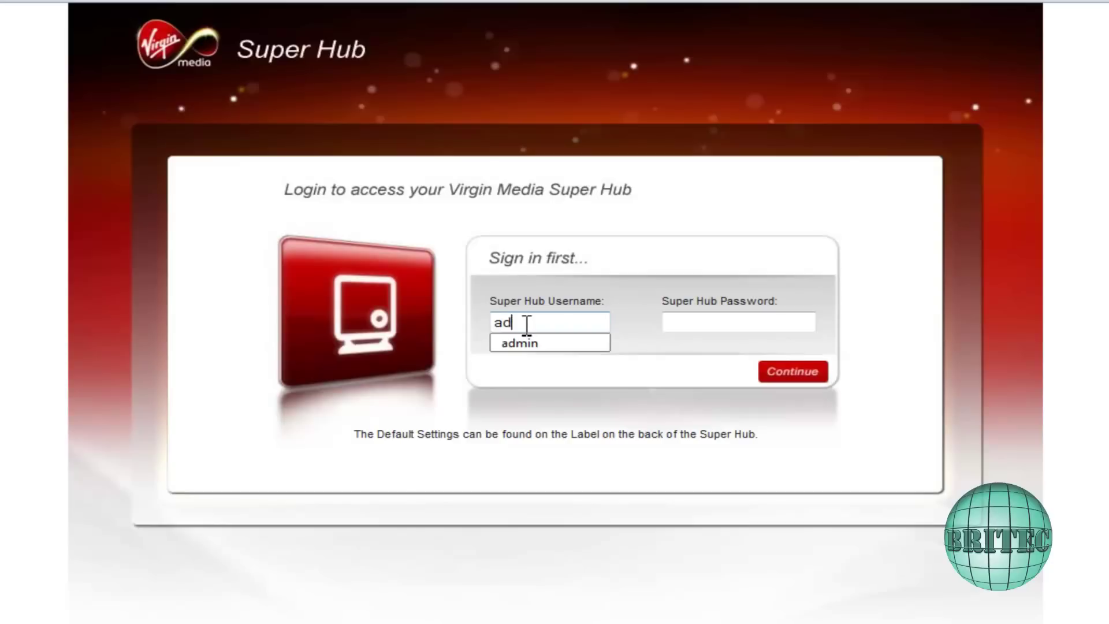
# Sign in with the hub username and password, then go to Advanced Settings.
pyautogui.click(675, 319)
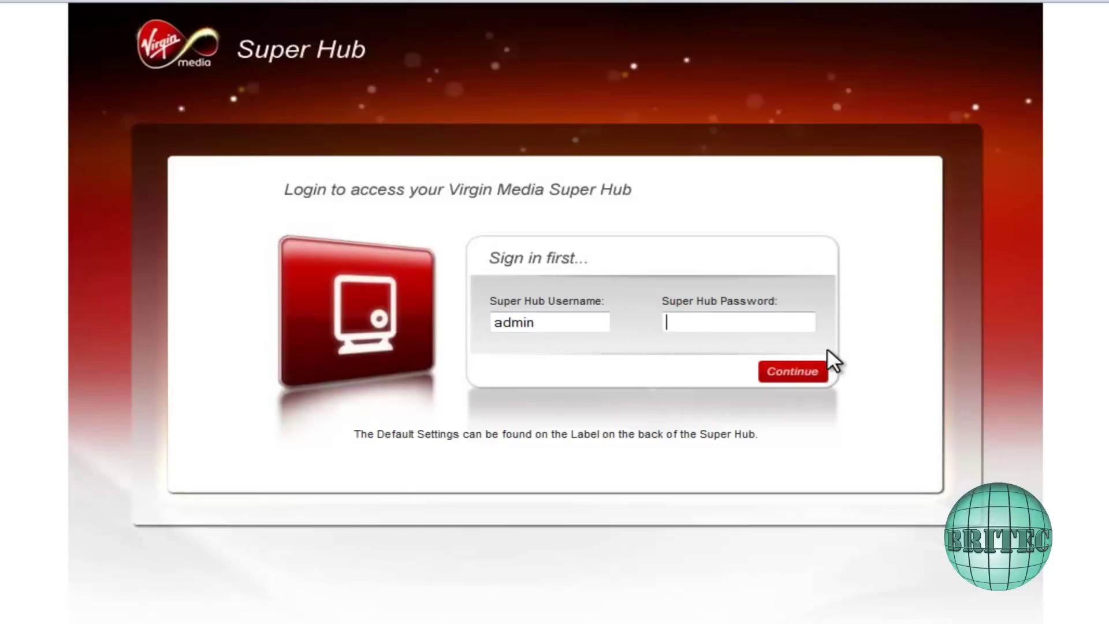
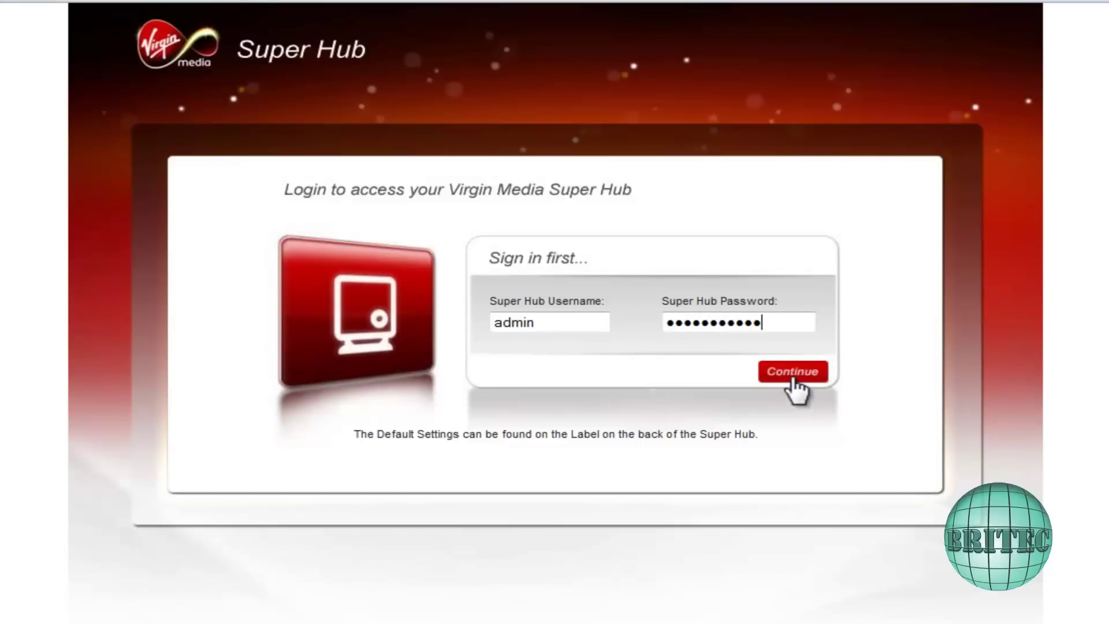
pyautogui.click(793, 380)
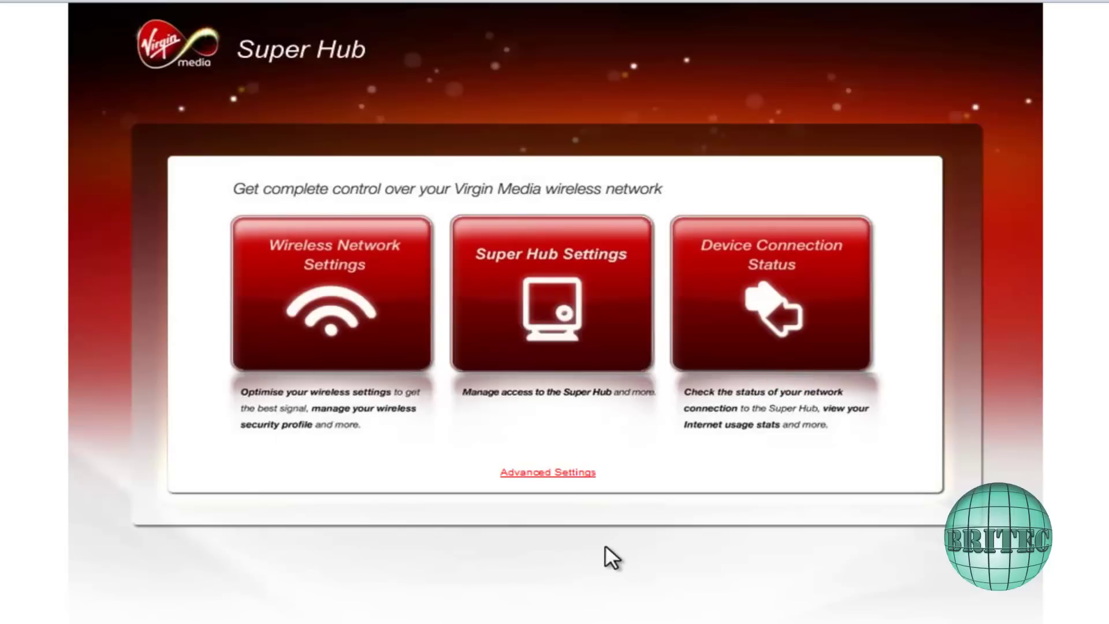
pyautogui.click(555, 473)
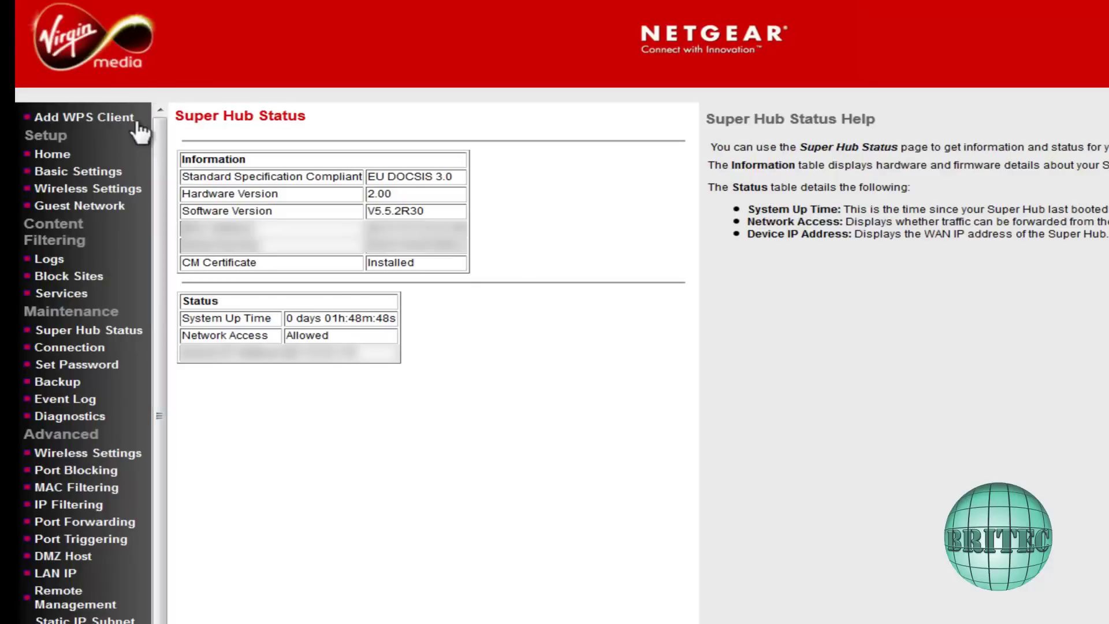
# Open Port Forwarding and name a new custom rule 'Minecraft'.
pyautogui.moveTo(160, 184); pyautogui.dragTo(166, 216)
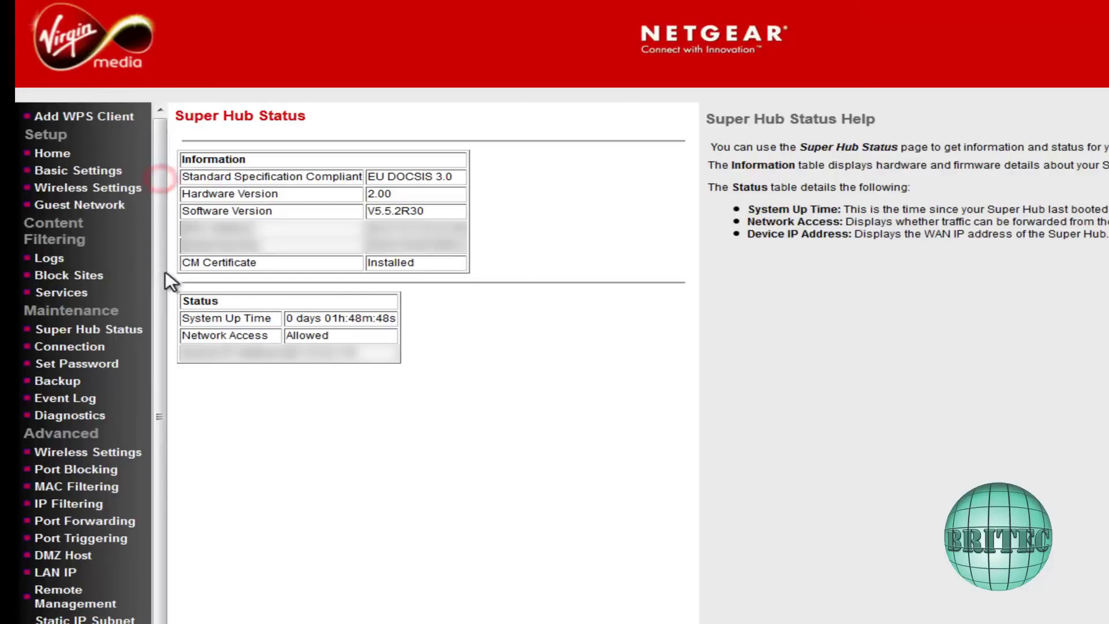
pyautogui.click(68, 524)
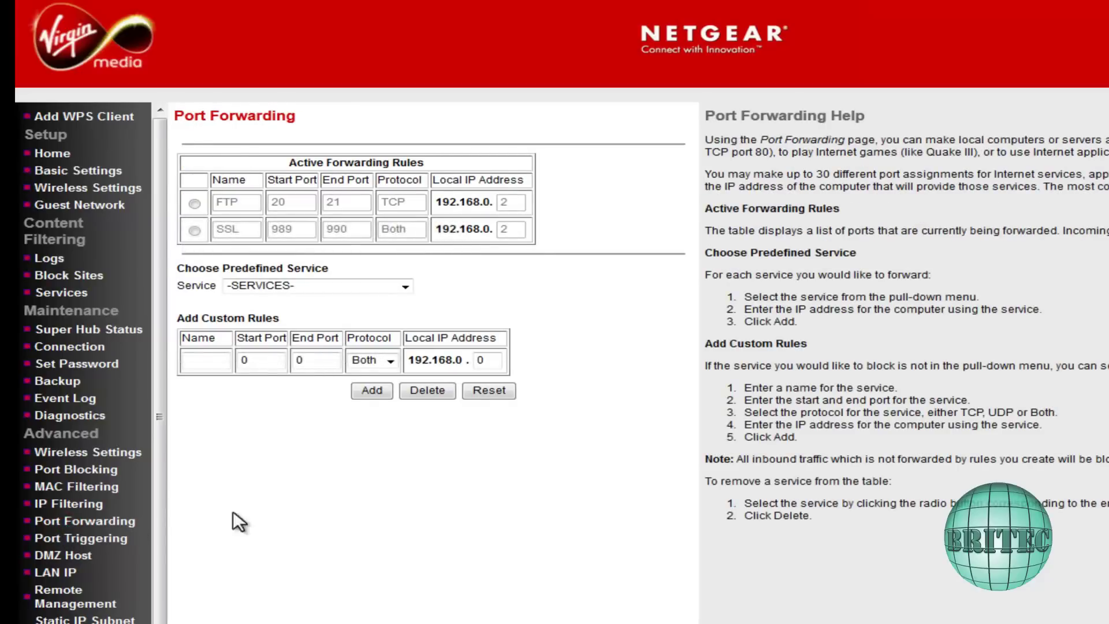
pyautogui.click(208, 361)
pyautogui.write('Mine')
pyautogui.write('craf')
pyautogui.write('t')
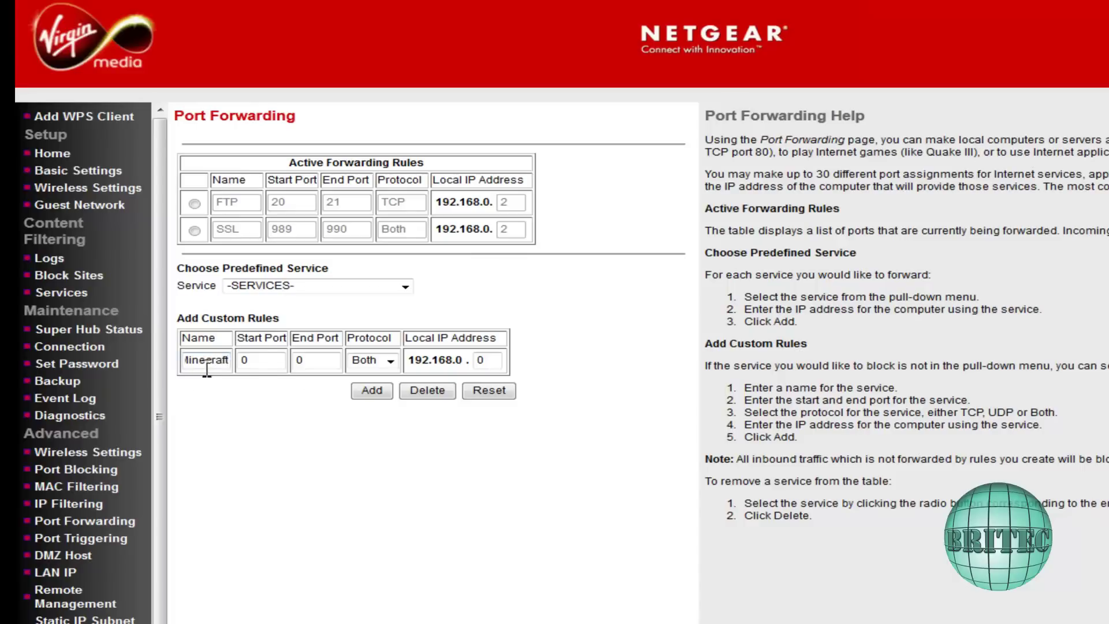
# Set start and end ports to 25565 and the local IP's last part to 2.
pyautogui.click(248, 361)
pyautogui.doubleClick(249, 361)
pyautogui.write('25565')
pyautogui.doubleClick(300, 361)
pyautogui.write('25565')
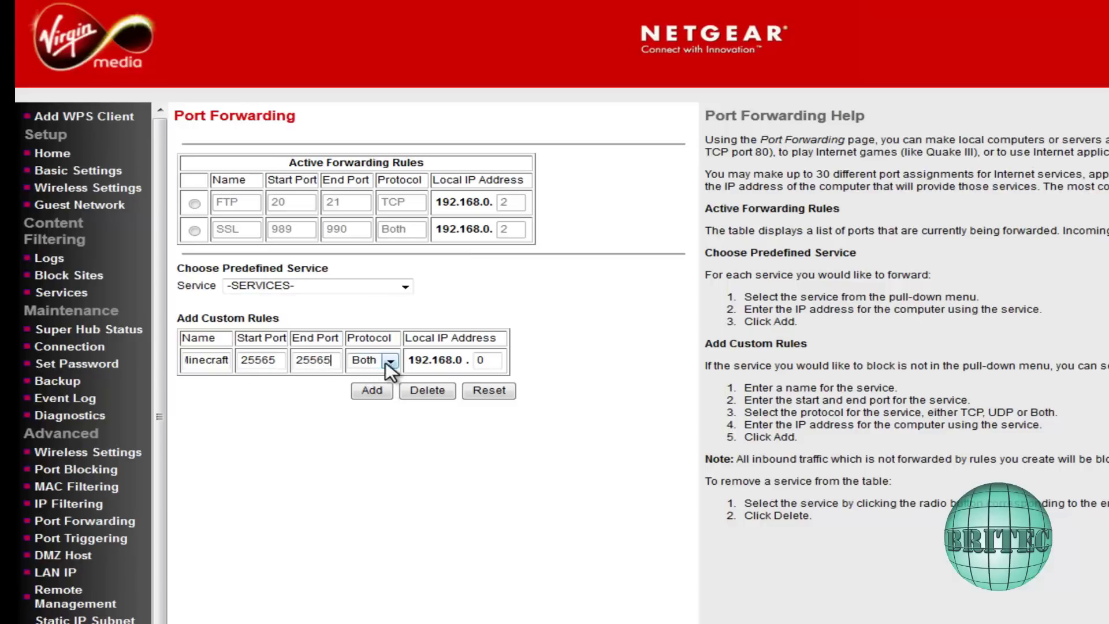
pyautogui.click(480, 361)
pyautogui.write('2')
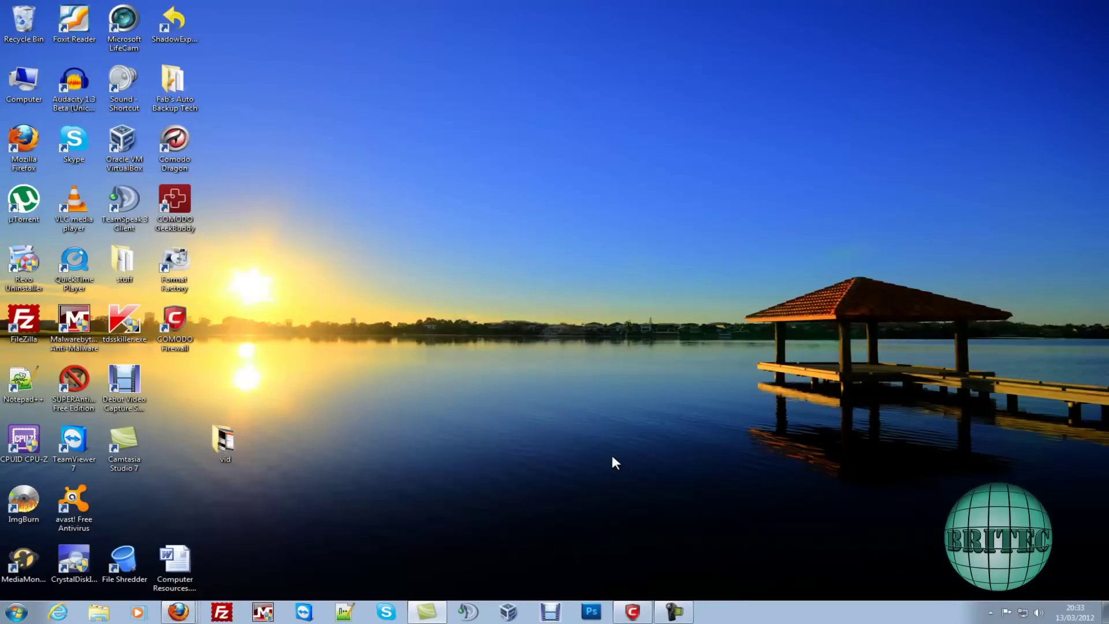
# Bring up the Comodo Firewall window from the taskbar.
pyautogui.click(632, 614)
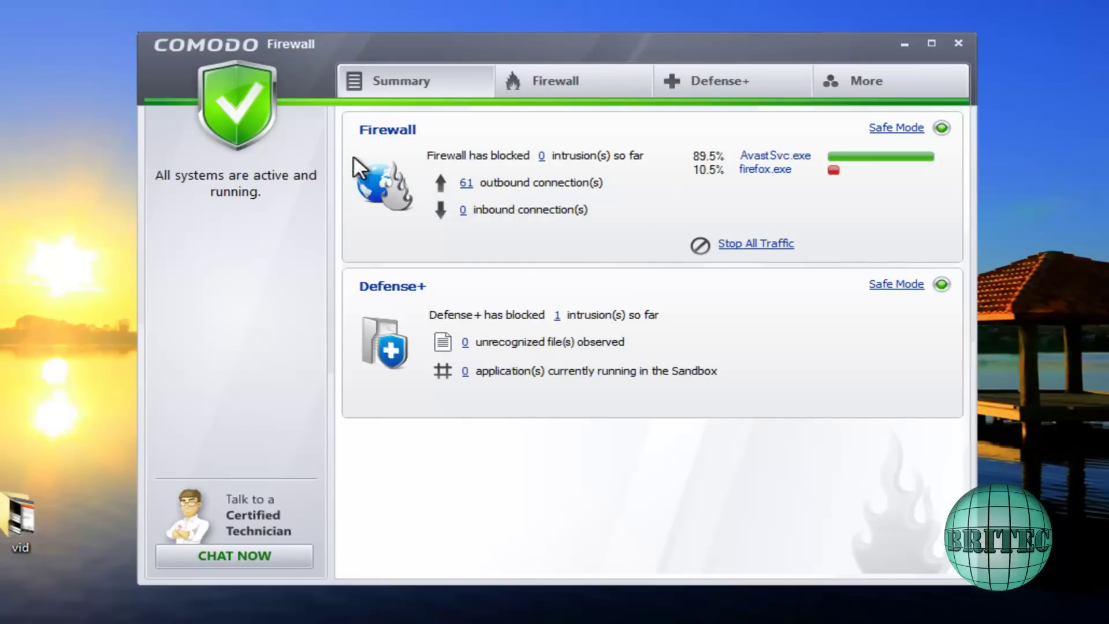
# Open the Port Sets list in the Firewall's Network Security Policy.
pyautogui.click(552, 103)
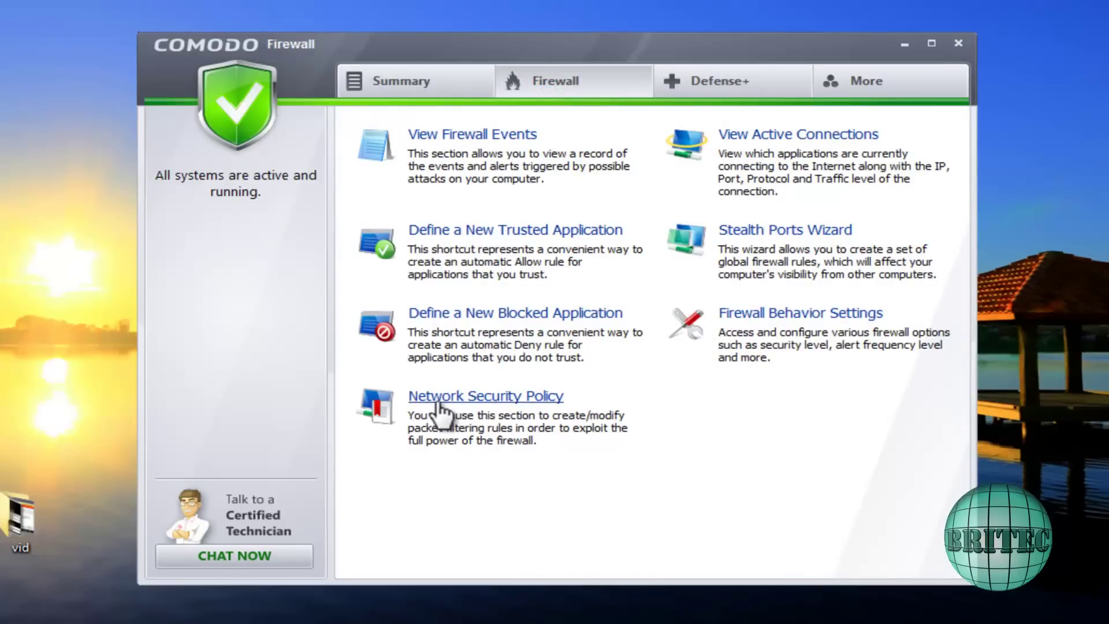
pyautogui.click(490, 409)
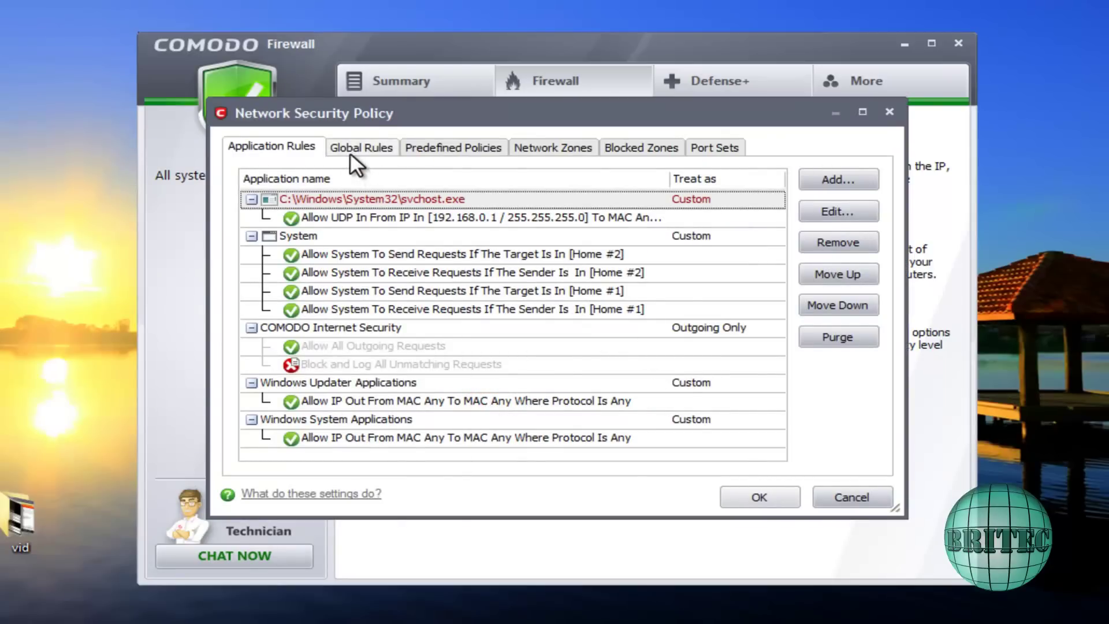
pyautogui.click(705, 149)
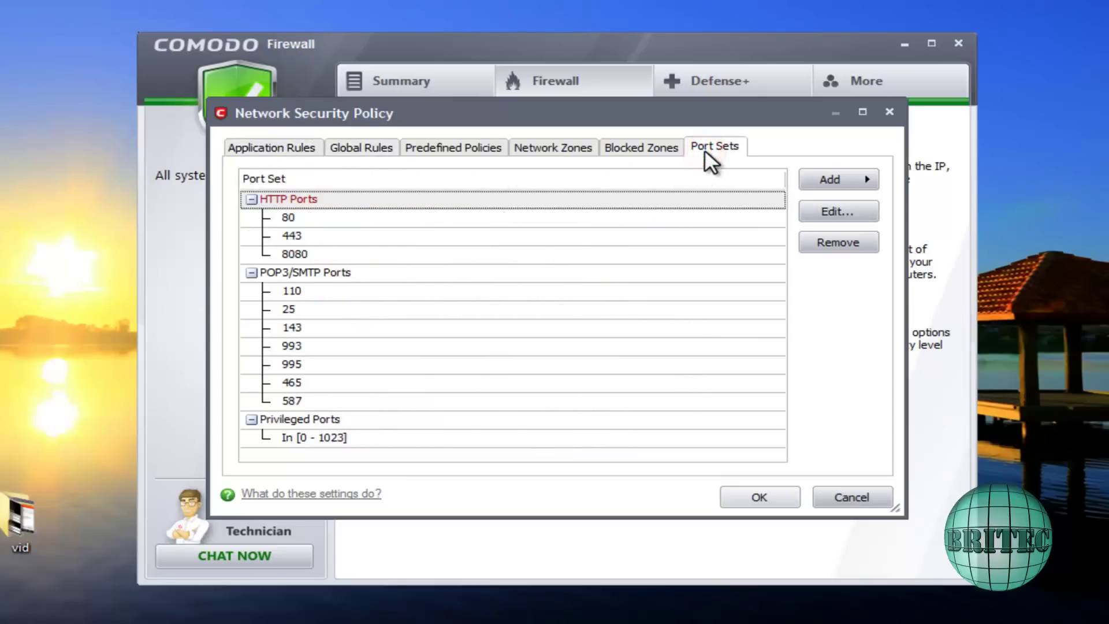
# Try adding a new port set and a port range, cancel both, then close the policy.
pyautogui.click(864, 176)
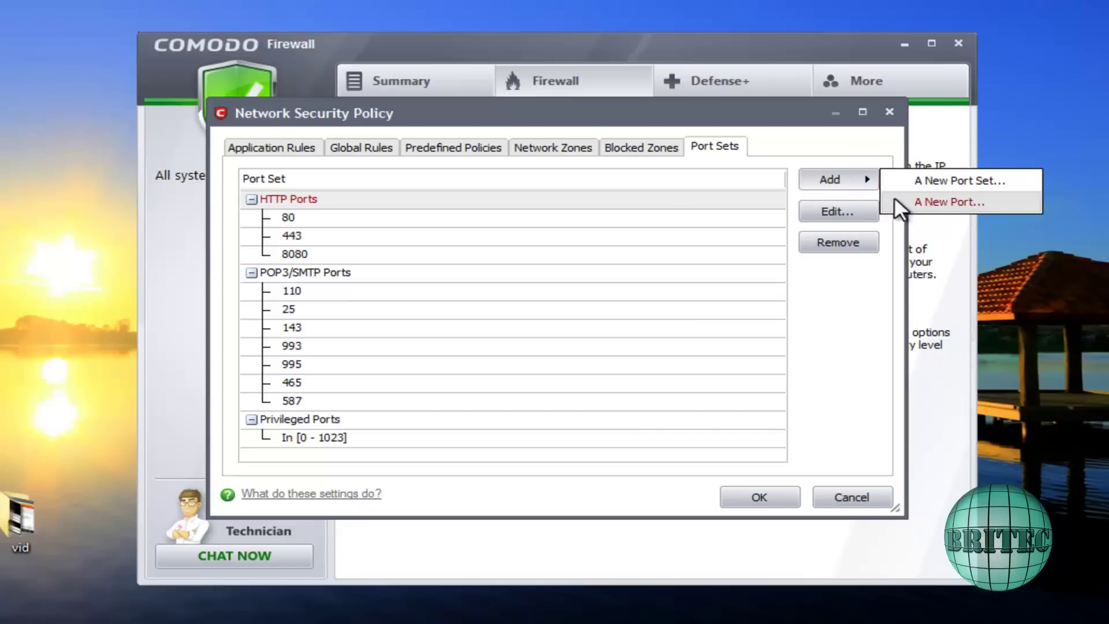
pyautogui.click(917, 182)
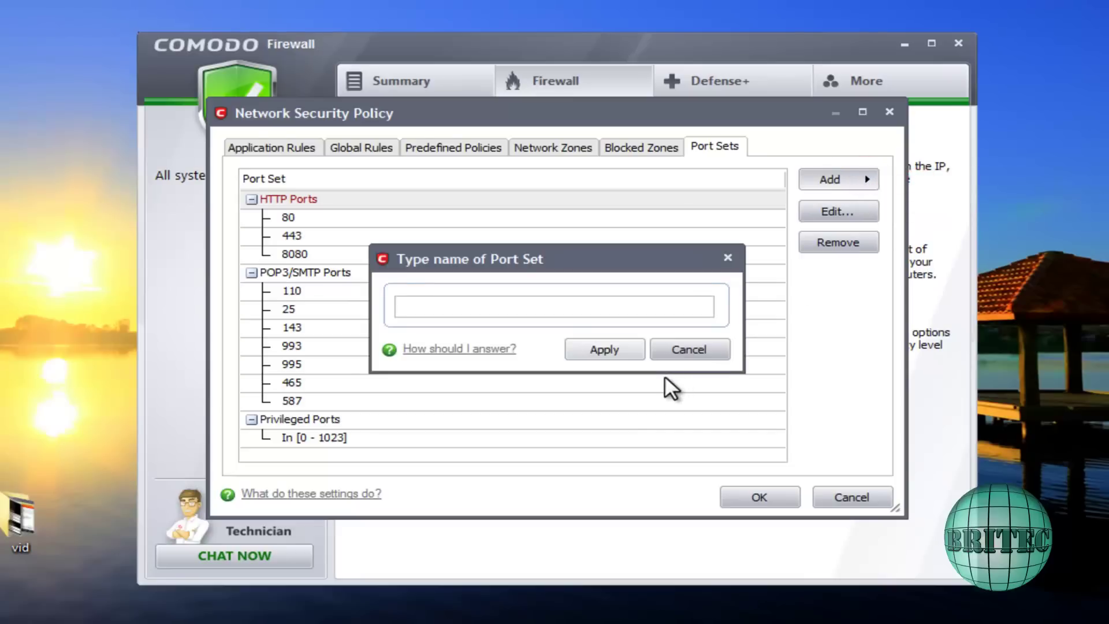
pyautogui.click(692, 349)
pyautogui.click(872, 180)
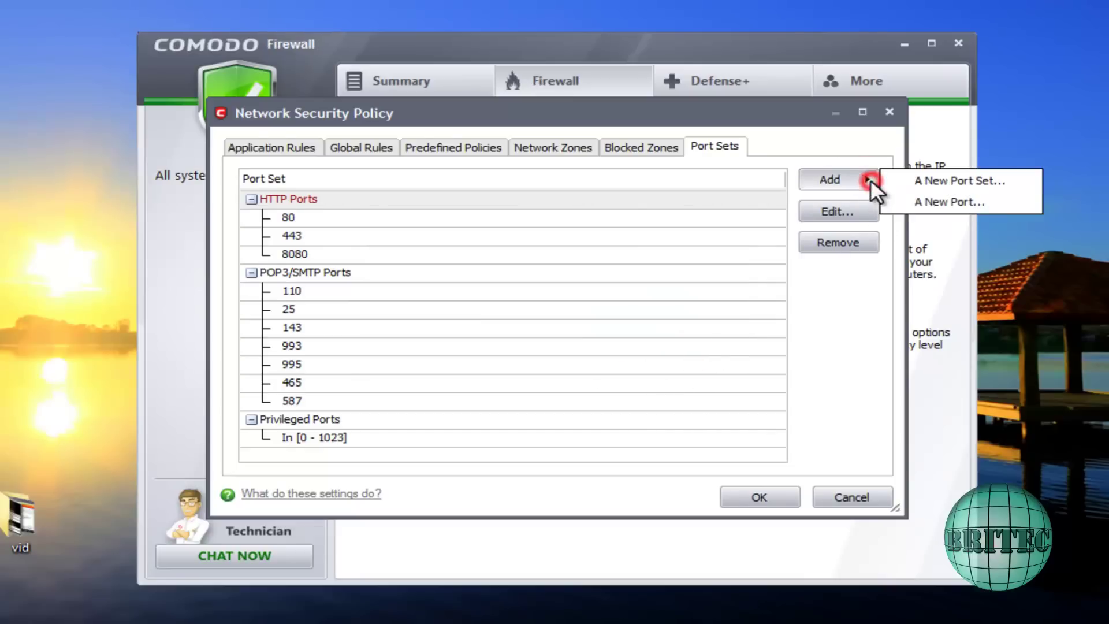
pyautogui.click(905, 202)
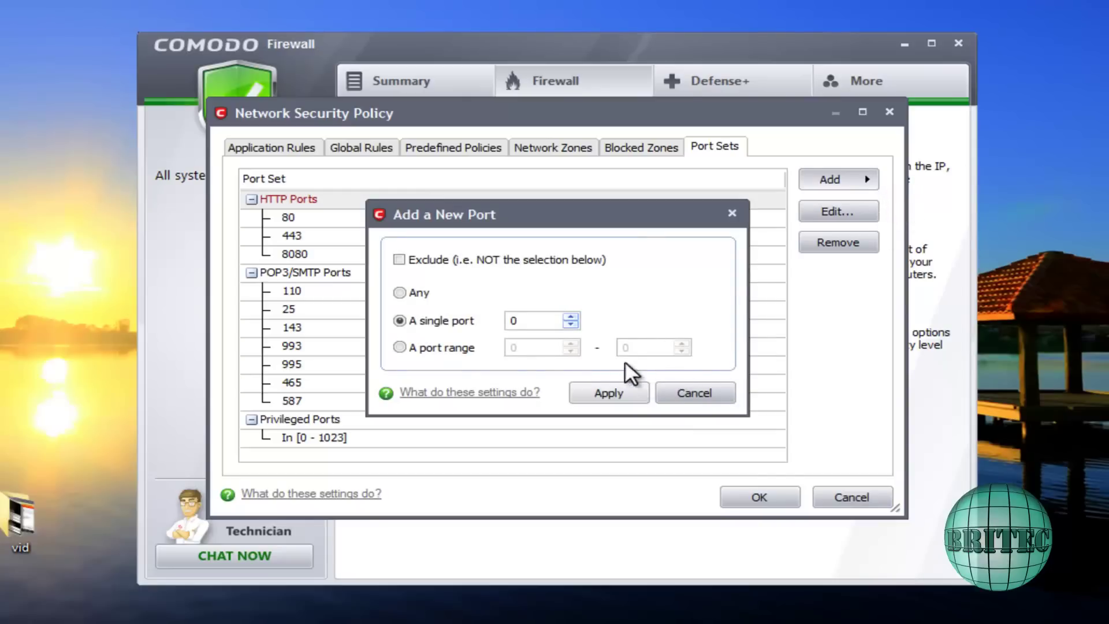
pyautogui.click(400, 347)
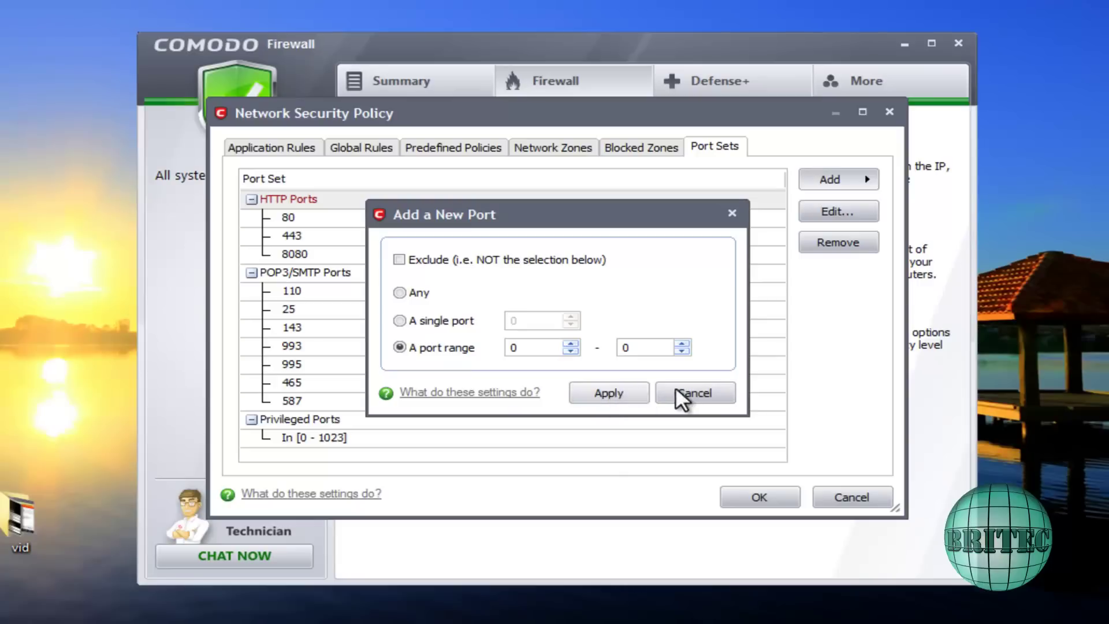
pyautogui.click(699, 392)
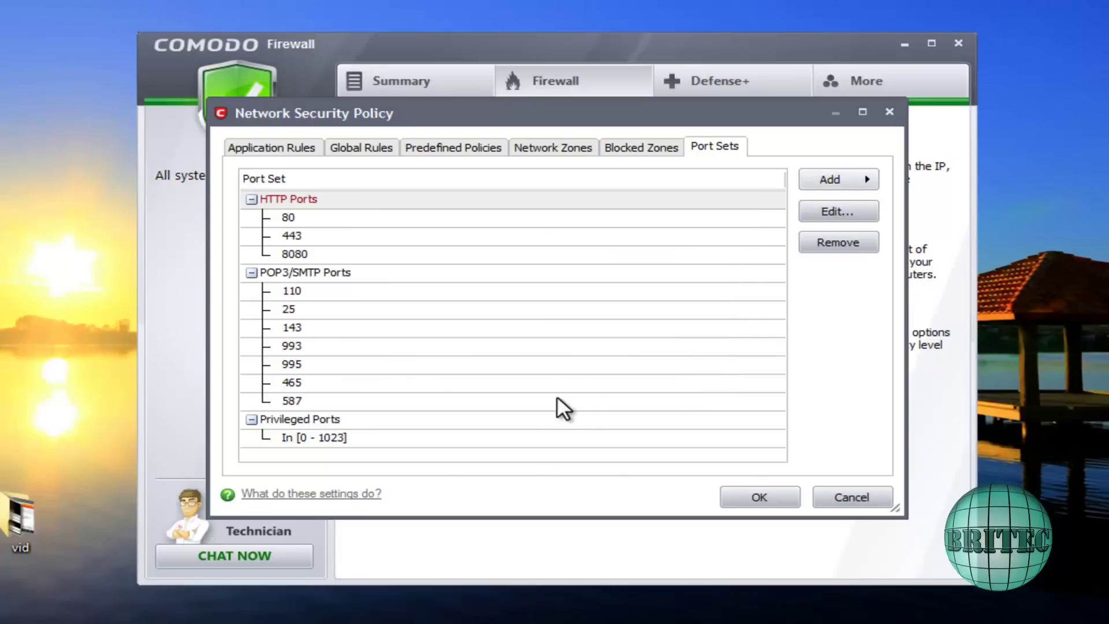
pyautogui.click(890, 111)
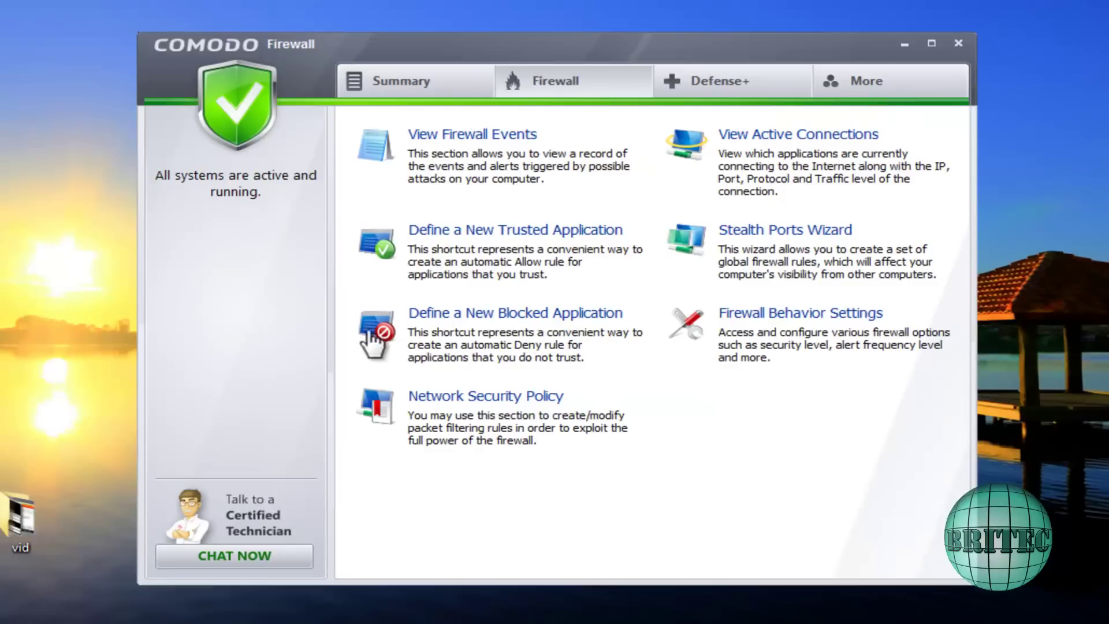
# Close the Comodo Firewall window.
pyautogui.click(958, 43)
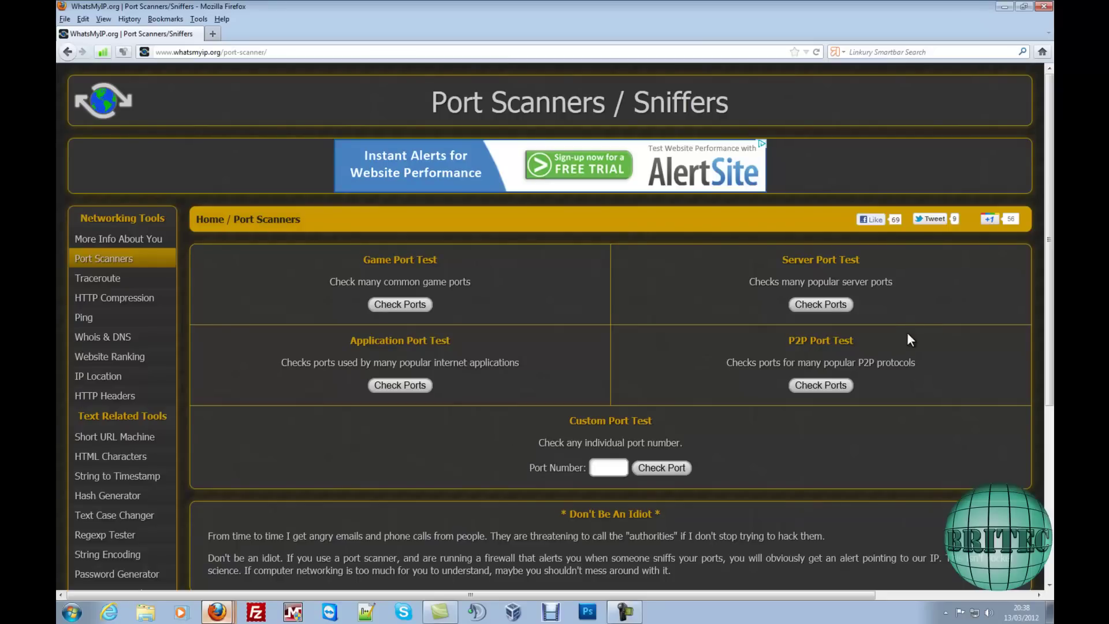
# Minimise the Firefox port scanner window to show the Windows 7 desktop.
pyautogui.click(1005, 7)
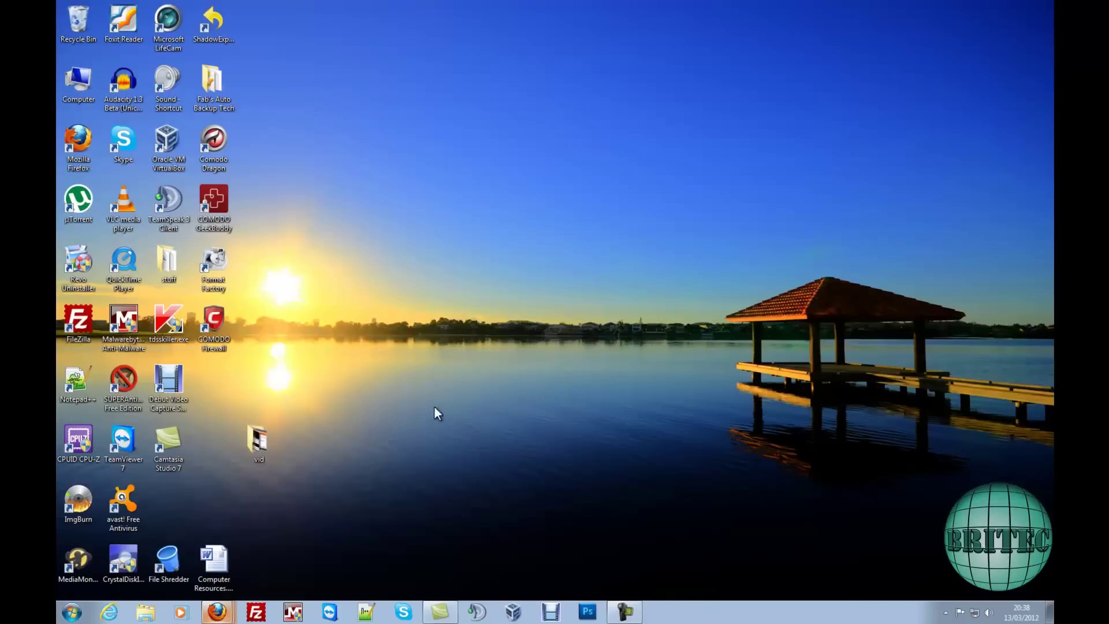